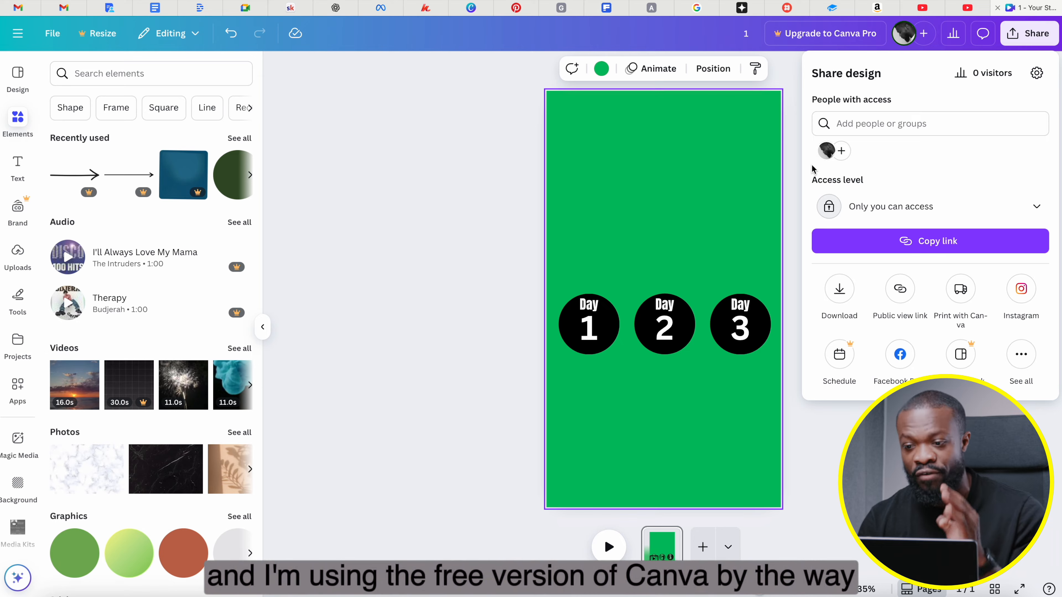
Step: Set the download file type of the Day 1, 2, 3 design to PNG
{"action": "left_click", "coordinate": [840, 289]}
{"action": "left_click", "coordinate": [867, 121]}
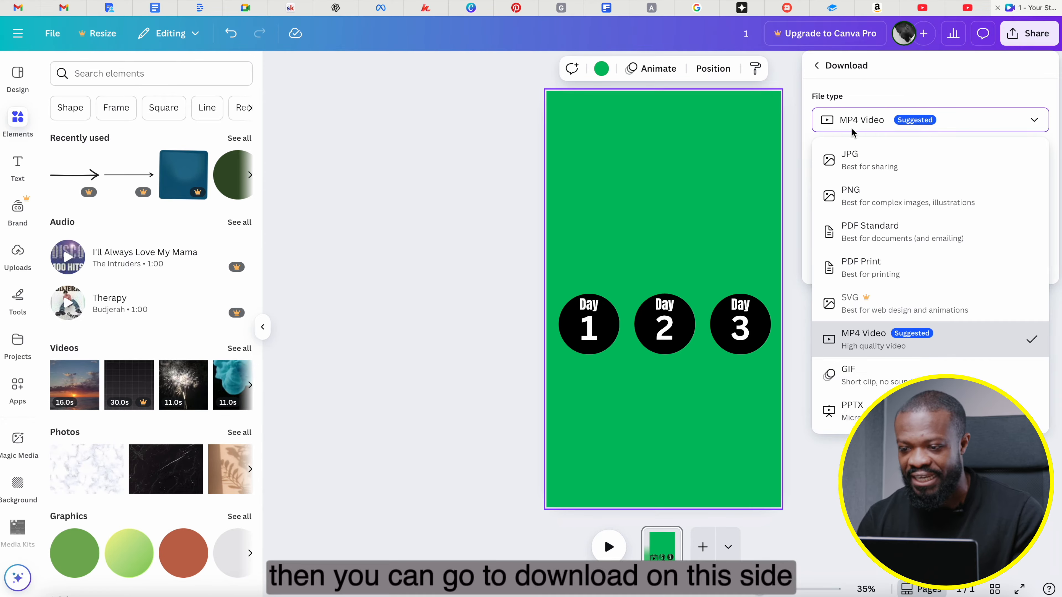
{"action": "left_click", "coordinate": [850, 200]}
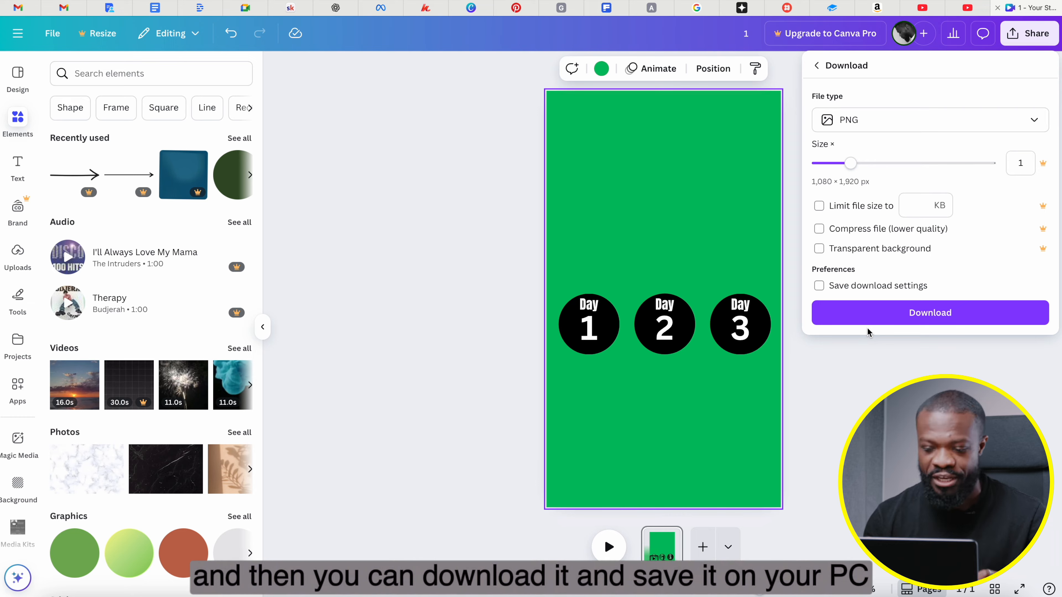
{"action": "left_click", "coordinate": [407, 466]}
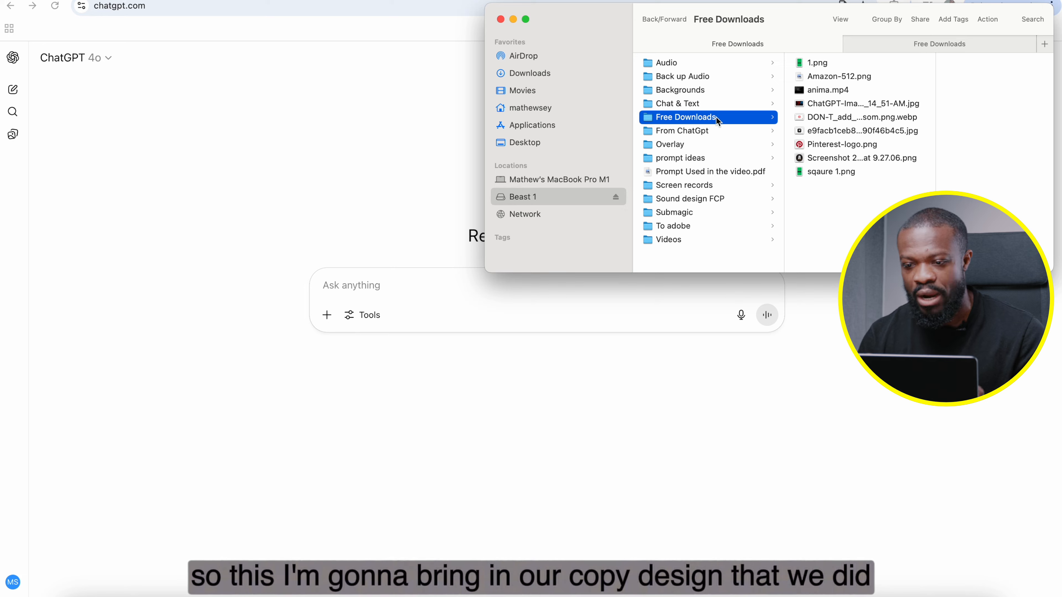
Step: Attach 1.png from the Free Downloads folder to a ChatGPT prompt and enable the Create image tool
{"action": "left_click_drag", "start_coordinate": [826, 66], "coordinate": [405, 298]}
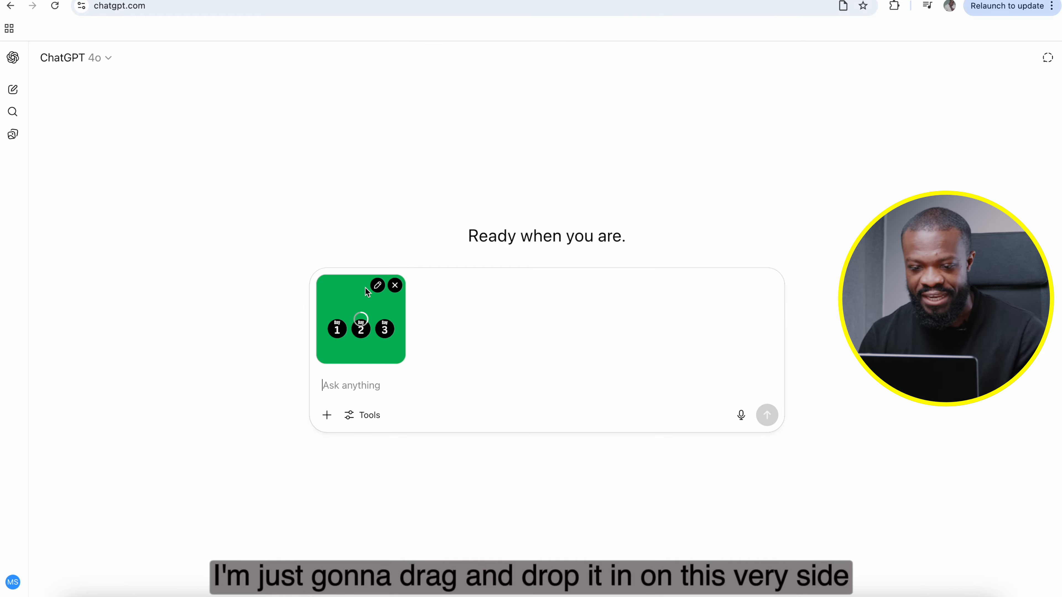
{"action": "left_click", "coordinate": [350, 416]}
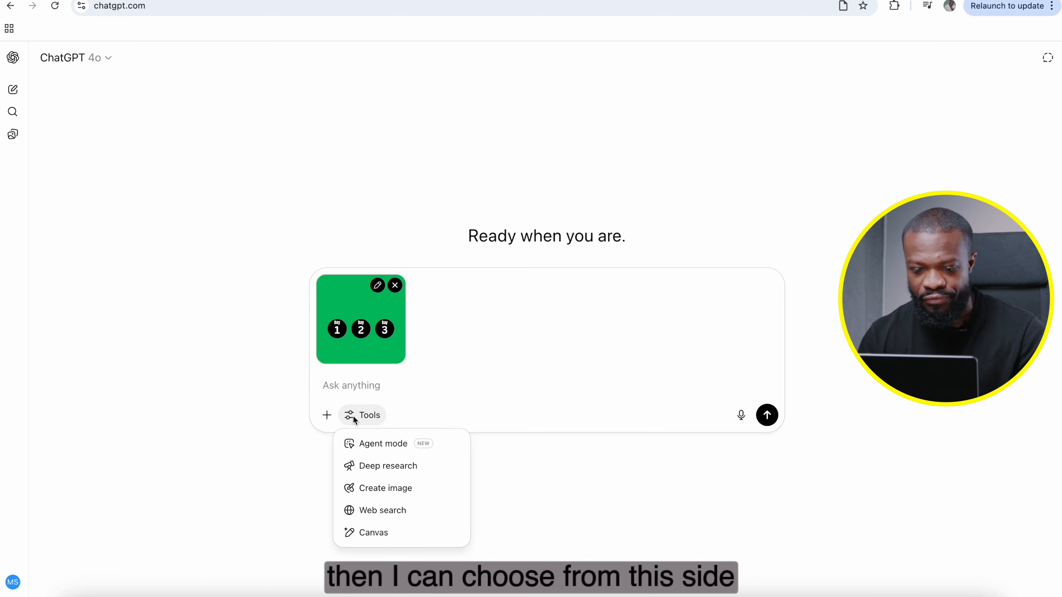
{"action": "left_click", "coordinate": [362, 486]}
Step: Submit a prompt to upgrade the design to a sleek, minimal, Apple-like premium look, keeping all text and the 3 separate widgets
{"action": "left_click", "coordinate": [369, 387]}
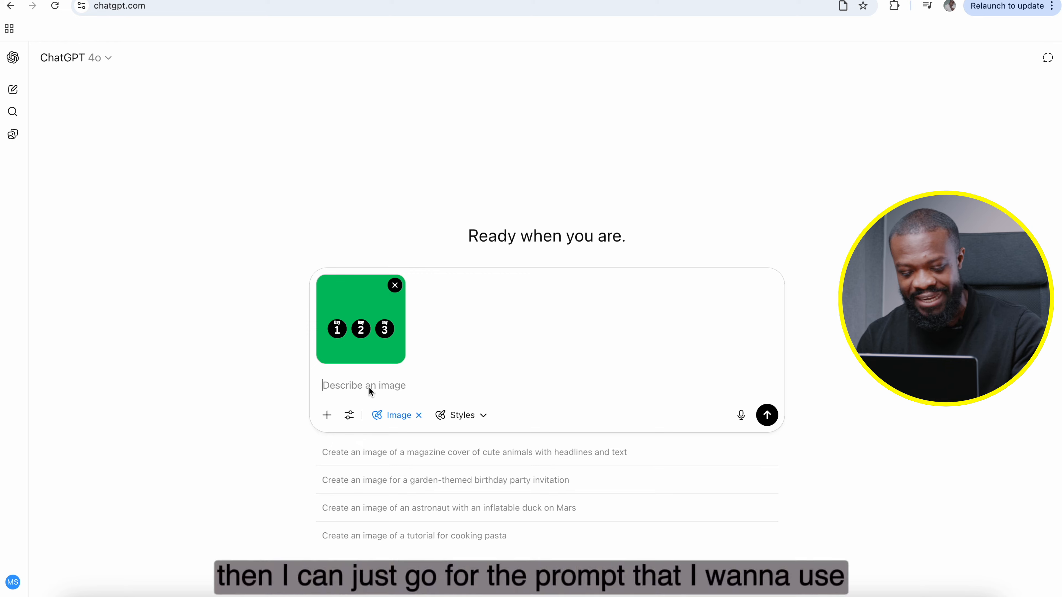
{"action": "type", "text": "Take my current design and upgrade it to look like it was crafted by a $100,000 design team—sleek, professional, and minimal like something Apple would release. Keep all text the same and preserve the original structure with 3 separate widgets, but elevate the visual style to a premium, clean aesthetic."}
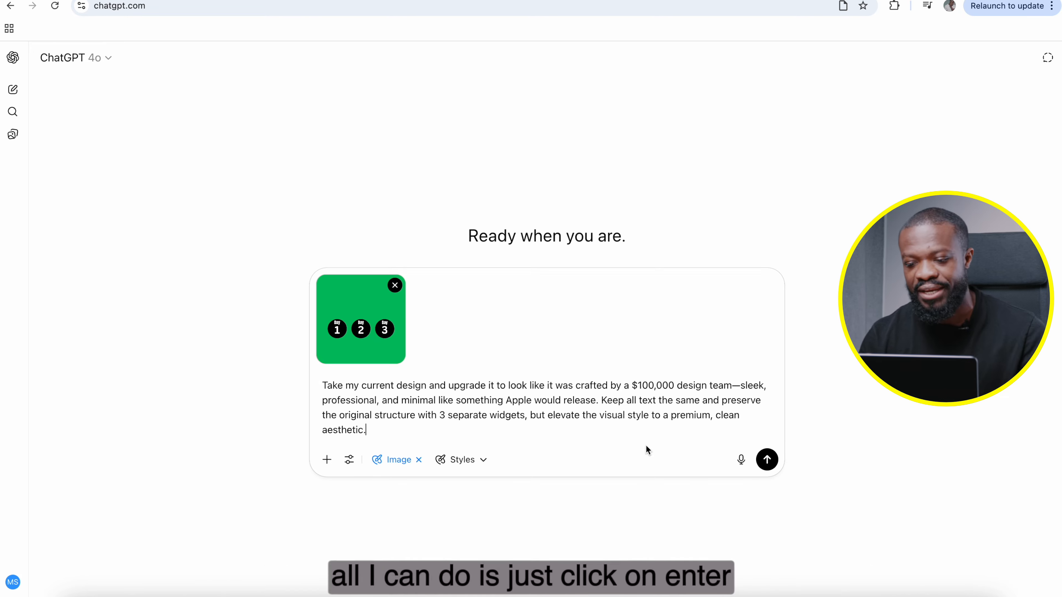
{"action": "left_click", "coordinate": [768, 461]}
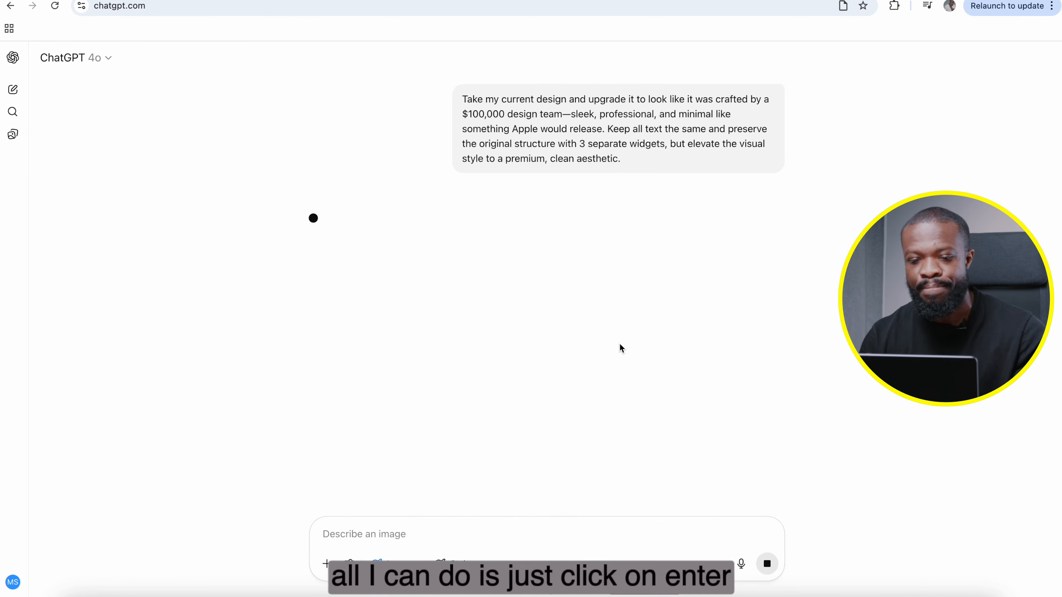
Step: Review the upgraded Day 1, 2, 3 design and the follow-up request to remove its green background
{"action": "scroll", "coordinate": [742, 172], "scroll_direction": "up", "scroll_amount": 1}
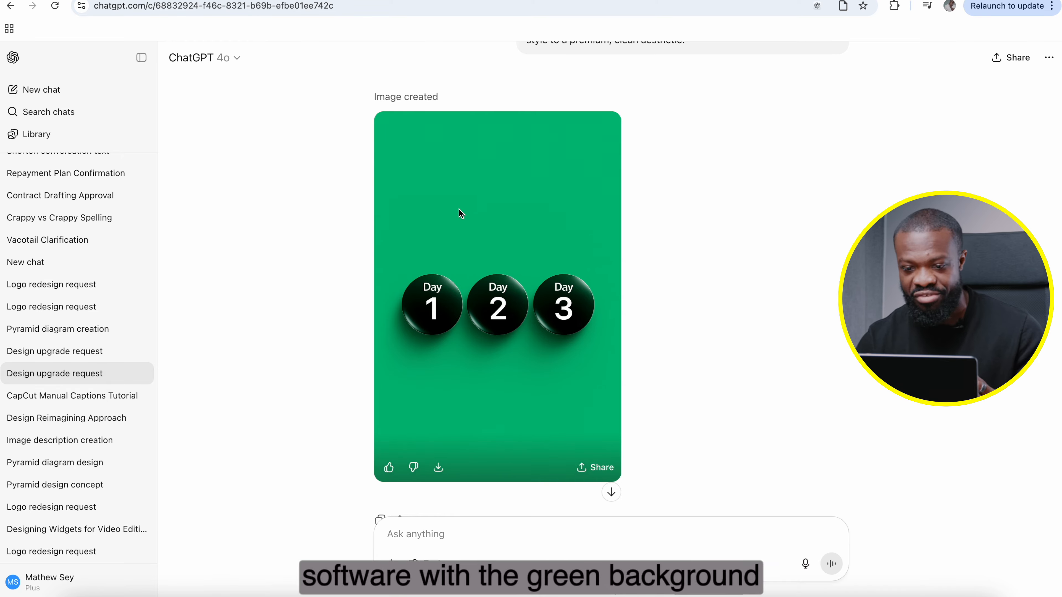
{"action": "scroll", "coordinate": [525, 341], "scroll_direction": "down", "scroll_amount": 5}
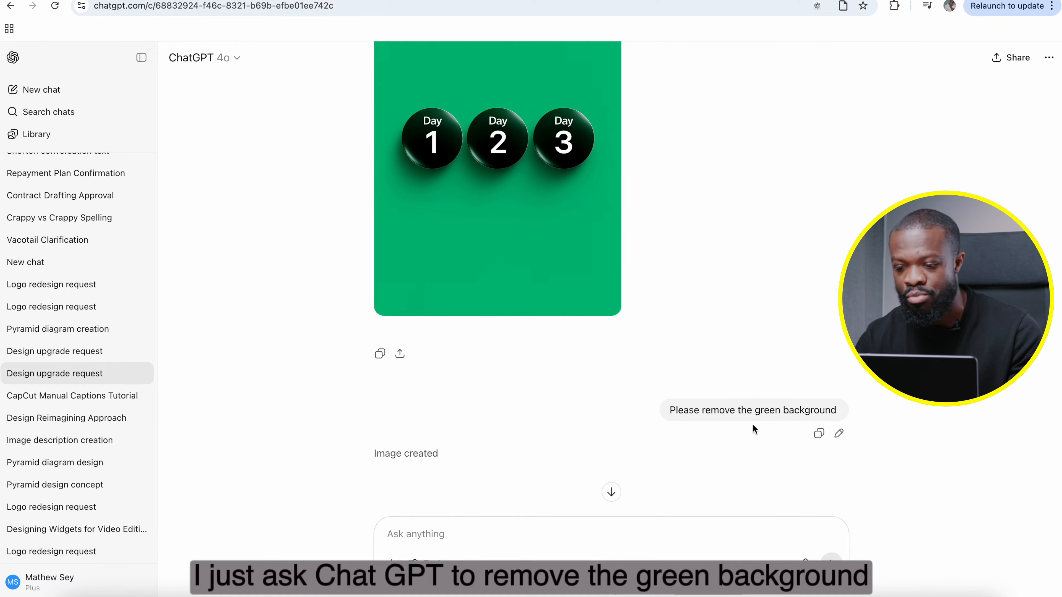
{"action": "scroll", "coordinate": [751, 413], "scroll_direction": "down", "scroll_amount": 8}
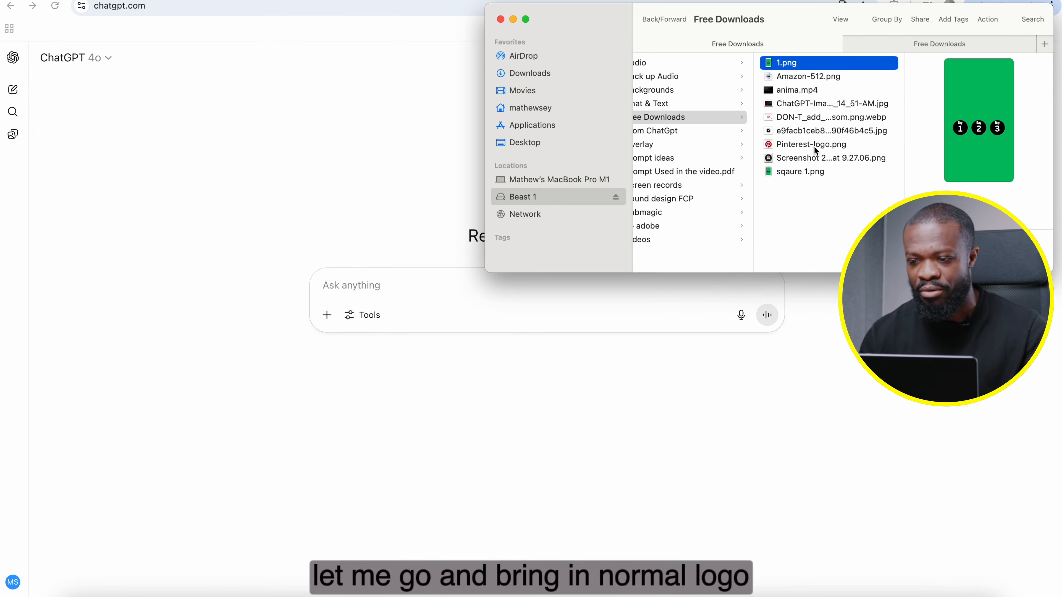
Step: Attach Pinterest-logo.png and submit a prompt to redesign the logo with a sleek, premium, professional feel and a subtle 3D style
{"action": "left_click", "coordinate": [814, 145]}
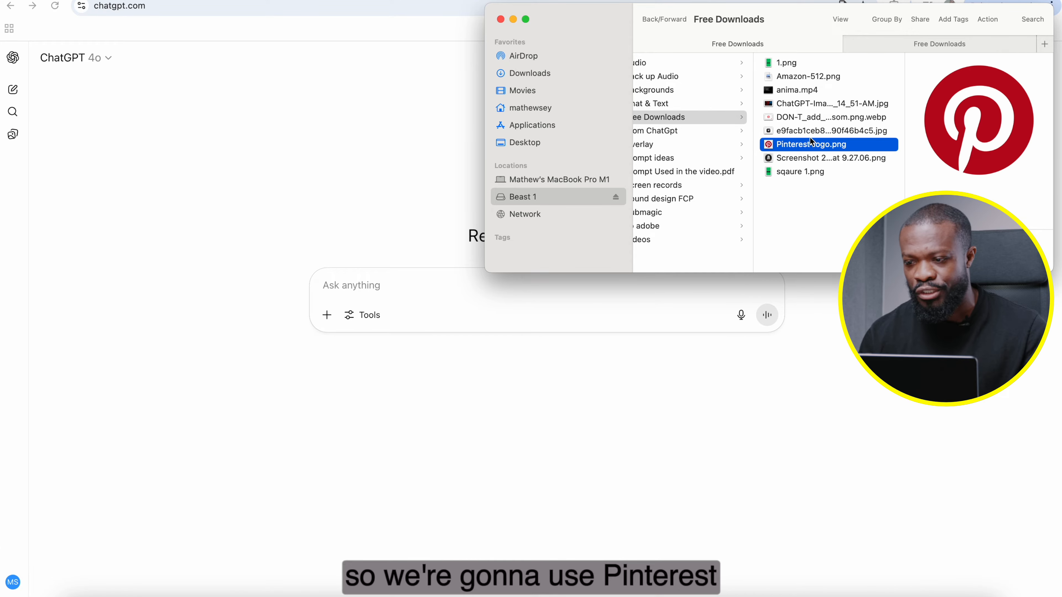
{"action": "left_click_drag", "start_coordinate": [817, 147], "coordinate": [397, 295]}
{"action": "type", "text": "Redesign this logo to look like it was created by a $100,000 design team. Give it a sleek, premium, and professional feel with a subtle 3D style—clean, modern, and visually striking while maintaining elegance."}
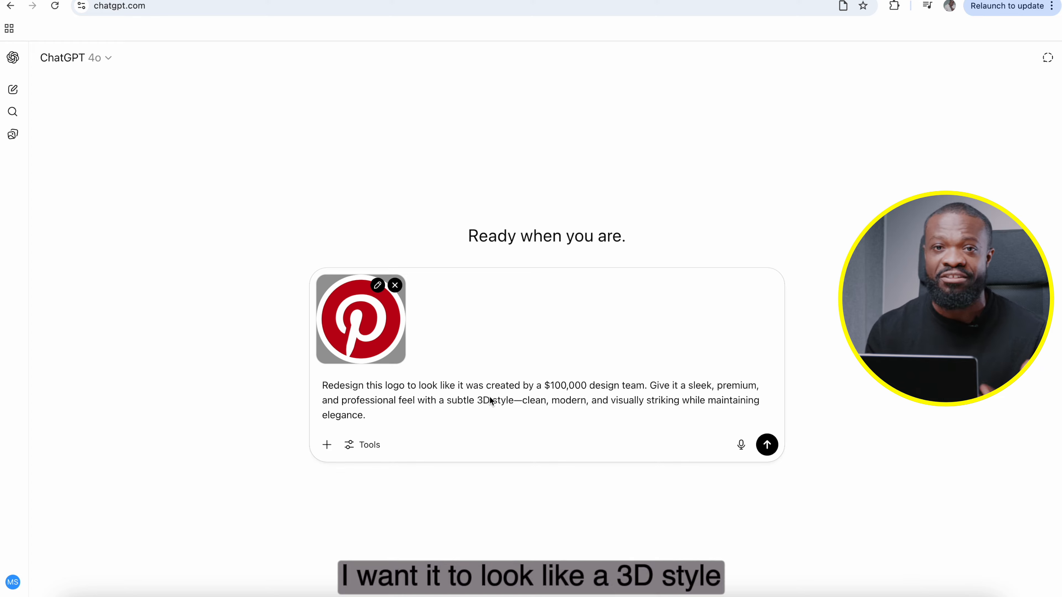
{"action": "left_click", "coordinate": [765, 444]}
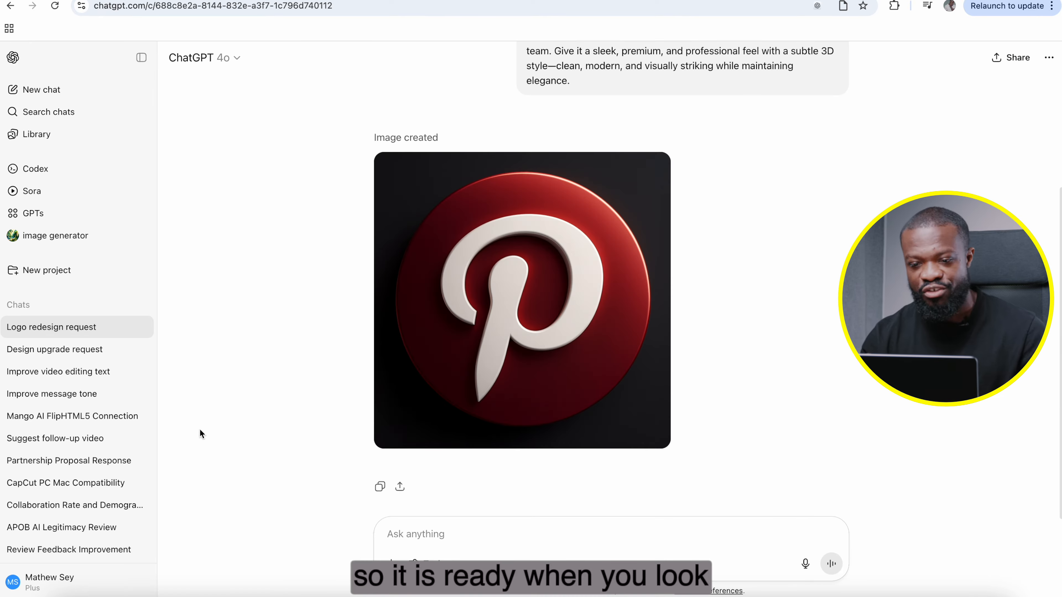
Step: View the redesigned Pinterest logo enlarged and compare it with the original logo in the chat
{"action": "left_click", "coordinate": [507, 286]}
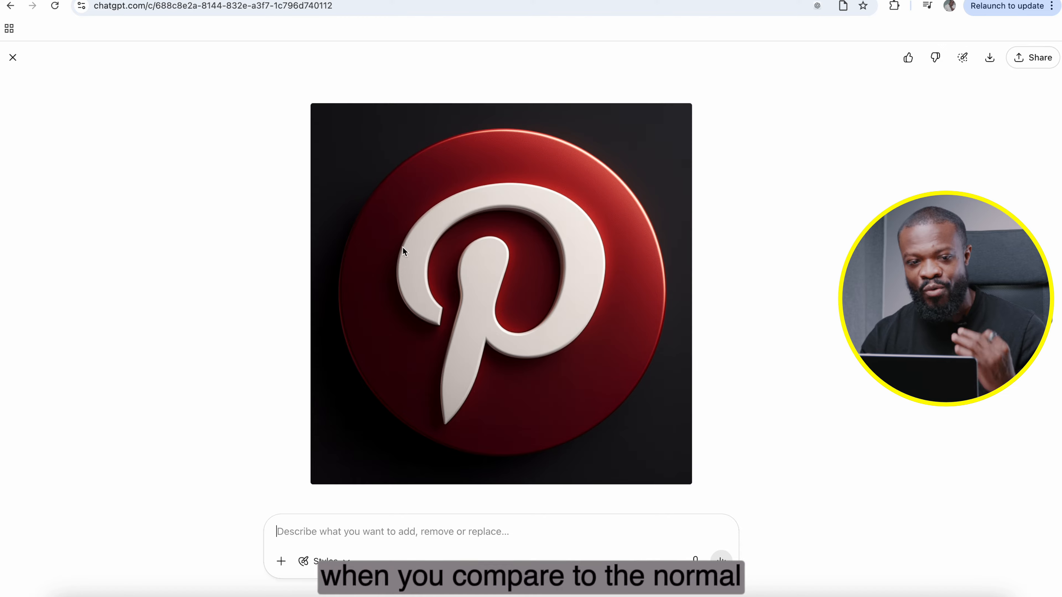
{"action": "left_click", "coordinate": [13, 57]}
{"action": "scroll", "coordinate": [518, 196], "scroll_direction": "up", "scroll_amount": 5}
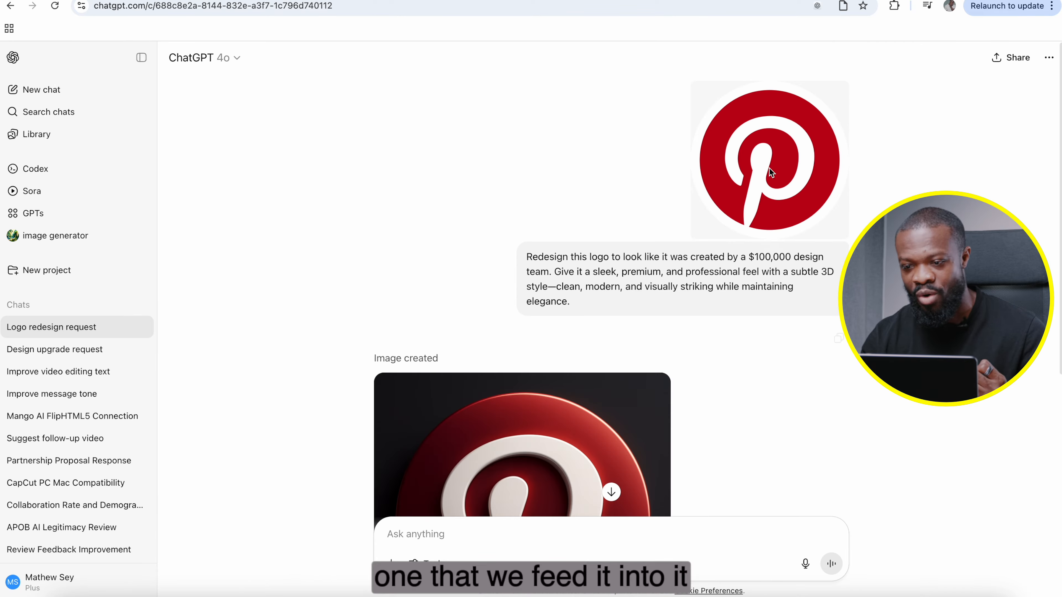
{"action": "scroll", "coordinate": [730, 217], "scroll_direction": "down", "scroll_amount": 3}
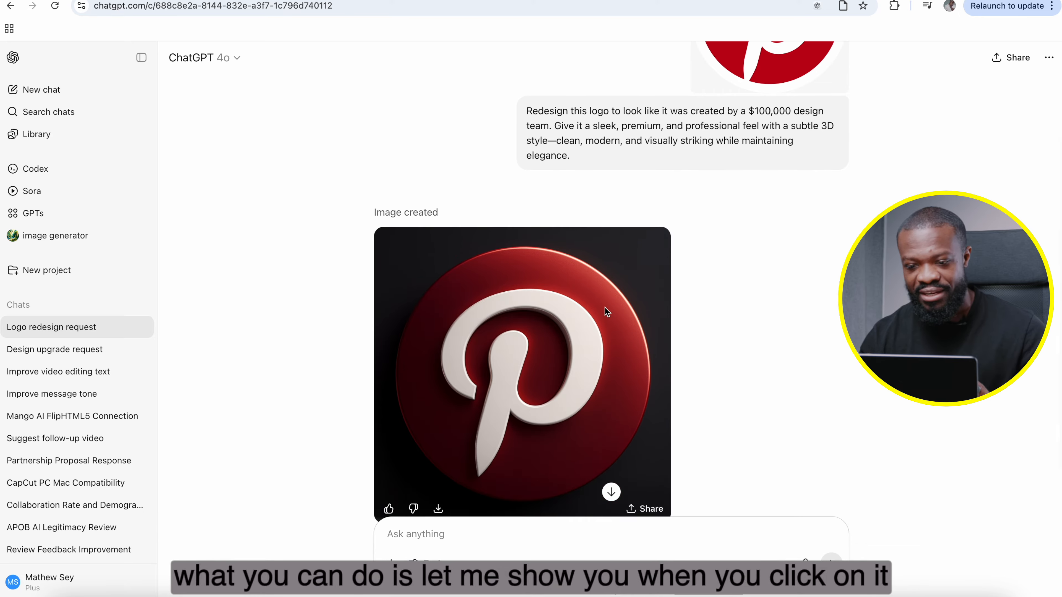
Step: Paint an edit selection over the black background around the red circle of the redesigned Pinterest logo
{"action": "left_click", "coordinate": [605, 307]}
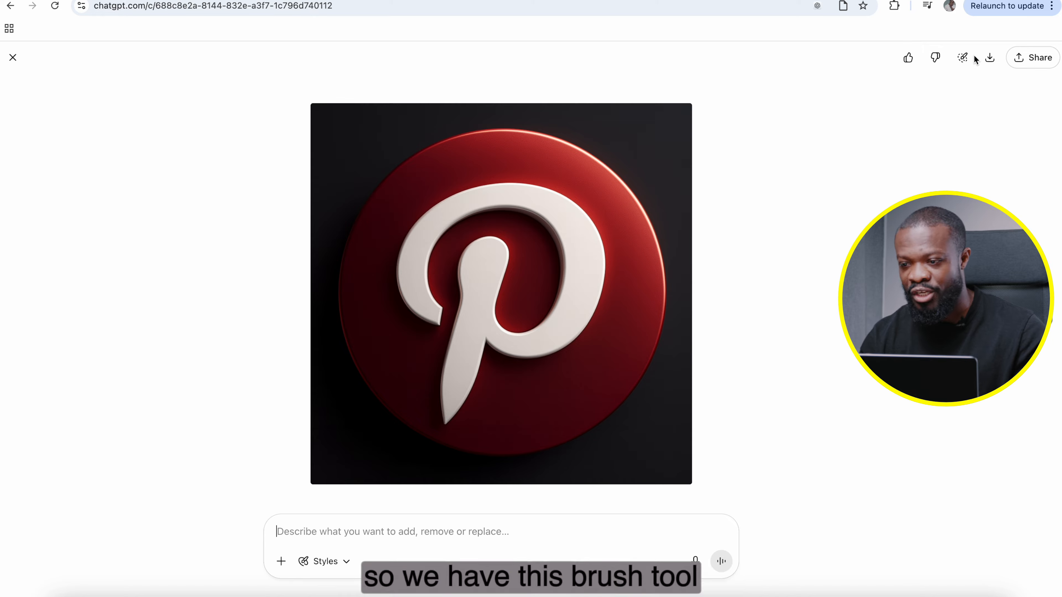
{"action": "left_click", "coordinate": [965, 57]}
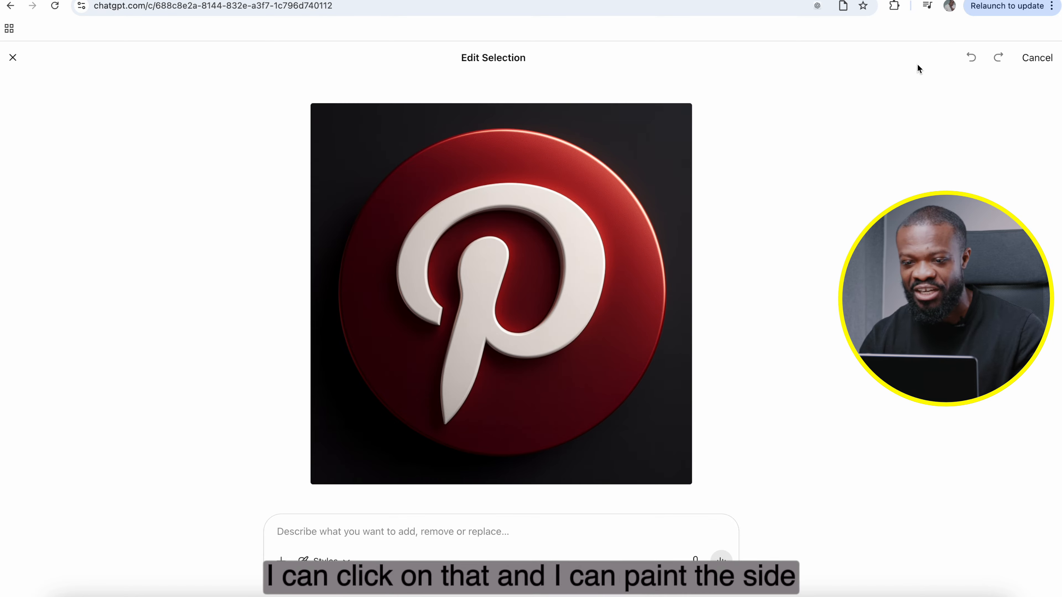
{"action": "mouse_move", "coordinate": [352, 144]}
{"action": "left_mouse_down"}
{"action": "mouse_move", "coordinate": [372, 132]}
{"action": "mouse_move", "coordinate": [343, 154]}
{"action": "mouse_move", "coordinate": [327, 218]}
{"action": "left_mouse_up"}
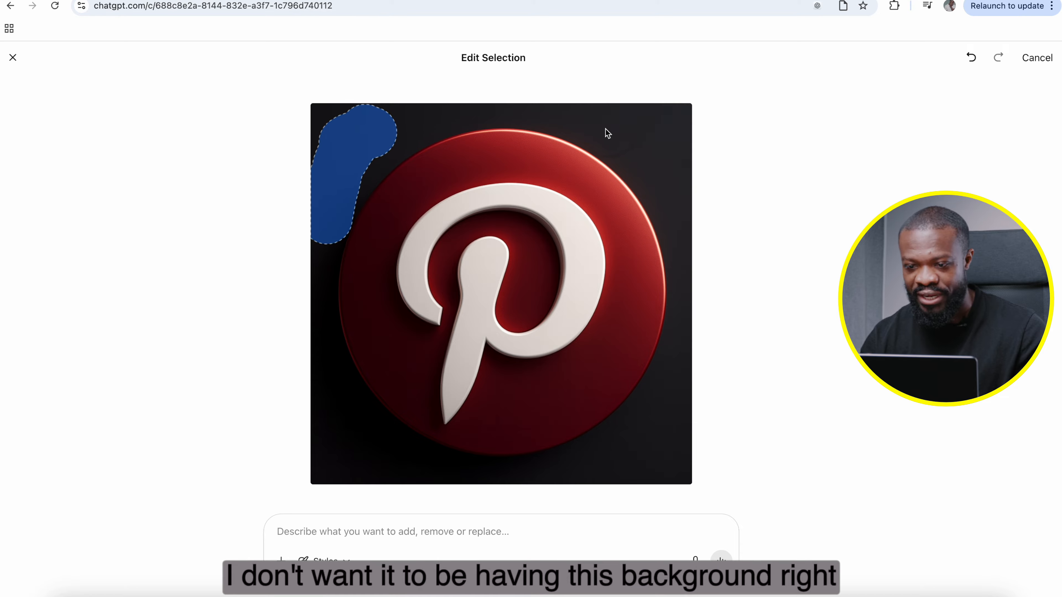
{"action": "mouse_move", "coordinate": [607, 133]}
{"action": "left_mouse_down"}
{"action": "mouse_move", "coordinate": [597, 126]}
{"action": "mouse_move", "coordinate": [661, 173]}
{"action": "mouse_move", "coordinate": [633, 125]}
{"action": "mouse_move", "coordinate": [672, 148]}
{"action": "left_mouse_up"}
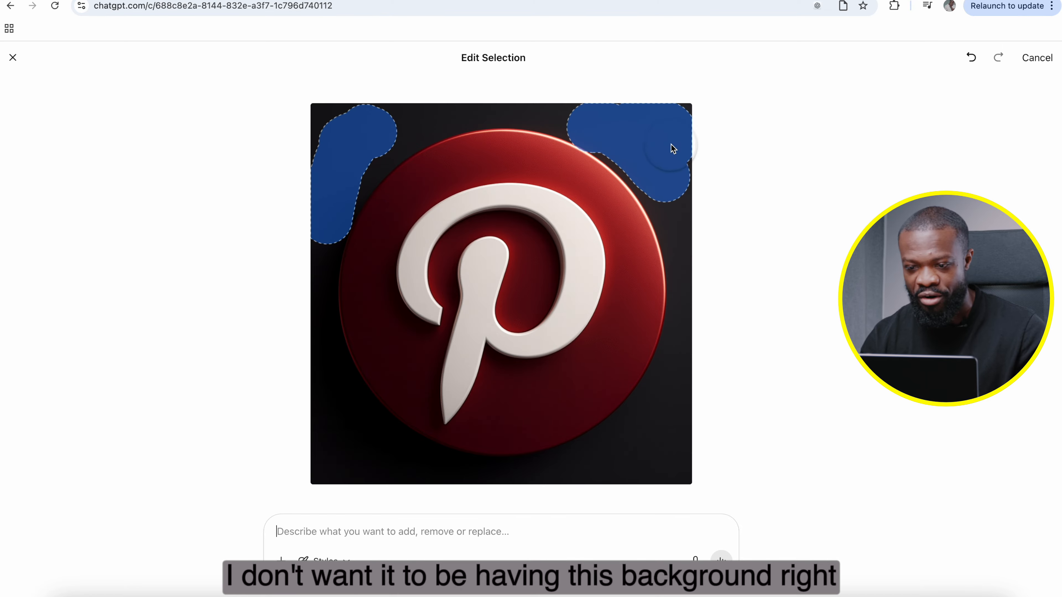
{"action": "mouse_move", "coordinate": [619, 448]}
{"action": "left_mouse_down"}
{"action": "mouse_move", "coordinate": [672, 380]}
{"action": "mouse_move", "coordinate": [611, 456]}
{"action": "left_mouse_up"}
{"action": "mouse_move", "coordinate": [330, 400]}
{"action": "left_mouse_down"}
{"action": "mouse_move", "coordinate": [363, 449]}
{"action": "mouse_move", "coordinate": [400, 465]}
{"action": "mouse_move", "coordinate": [339, 411]}
{"action": "left_mouse_up"}
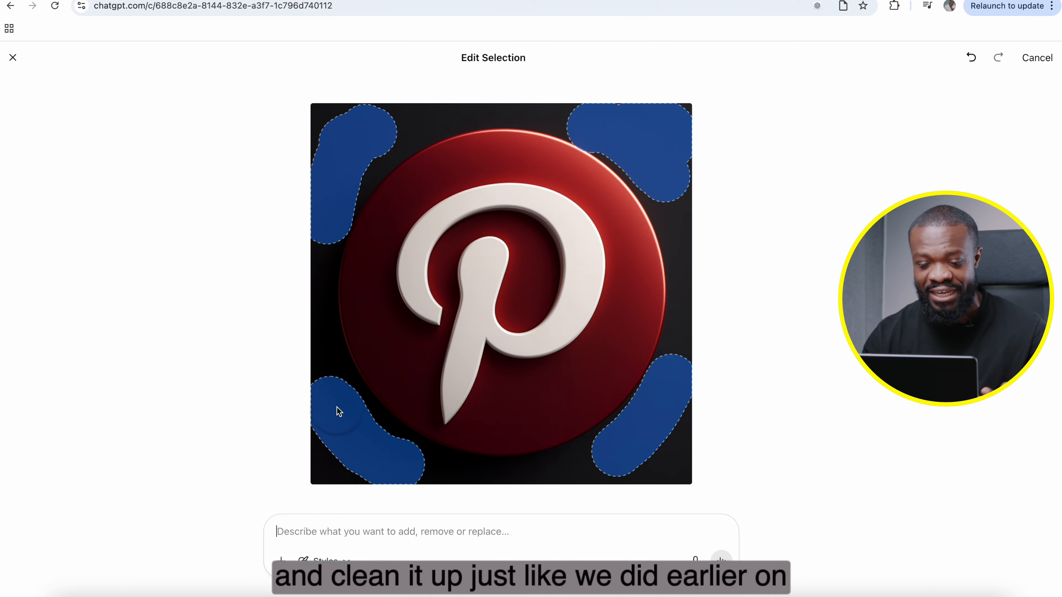
{"action": "mouse_move", "coordinate": [335, 398]}
{"action": "left_mouse_down"}
{"action": "mouse_move", "coordinate": [332, 375]}
{"action": "mouse_move", "coordinate": [310, 363]}
{"action": "mouse_move", "coordinate": [308, 262]}
{"action": "left_mouse_up"}
{"action": "left_click_drag", "start_coordinate": [668, 175], "coordinate": [686, 312]}
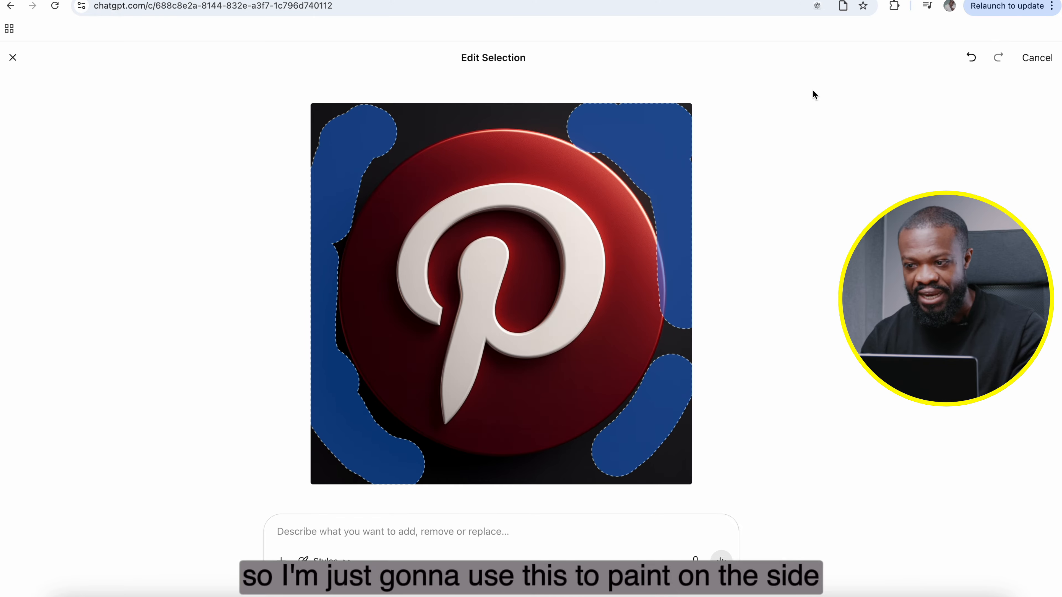
{"action": "left_click", "coordinate": [971, 57]}
Step: Submit the selection edit "Remove the black background and make it transparent" and open the resulting image
{"action": "left_click", "coordinate": [338, 532]}
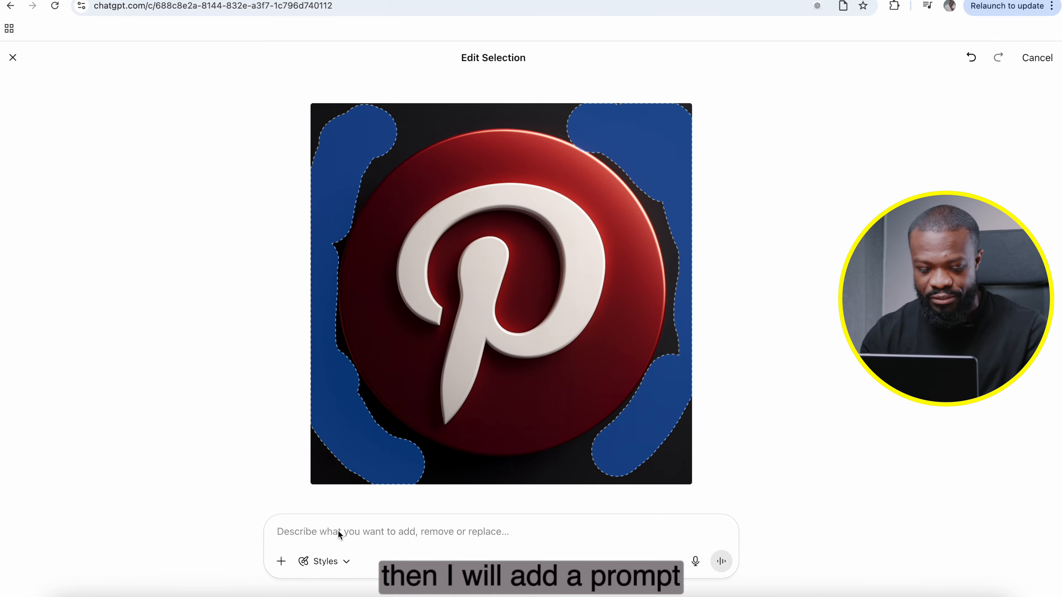
{"action": "type", "text": "Remove the black background and amke"}
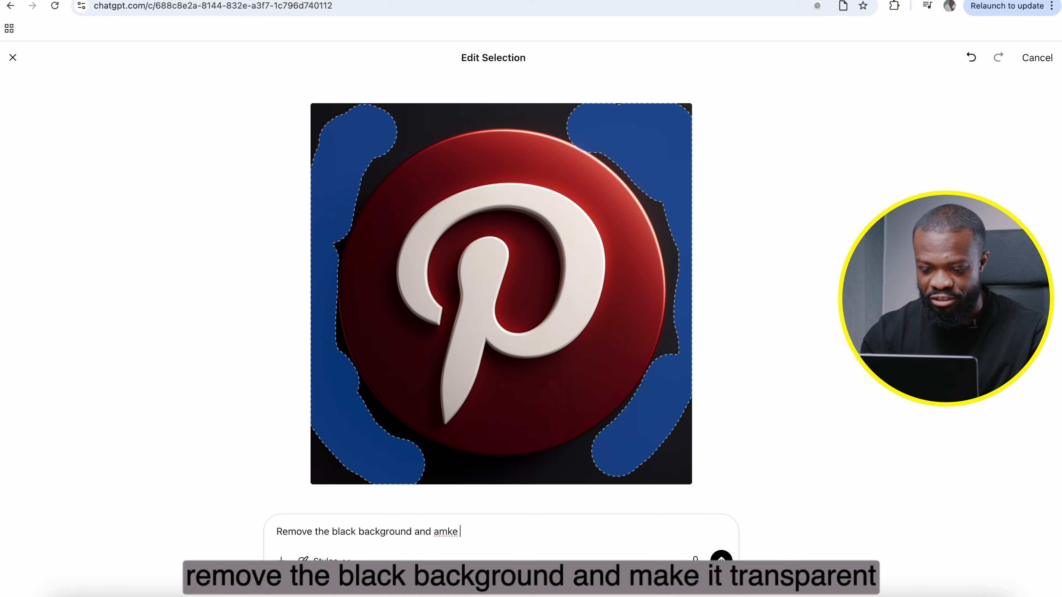
{"action": "key", "text": "BackSpace"}
{"action": "key", "text": "BackSpace"}
{"action": "key", "text": "BackSpace"}
{"action": "key", "text": "BackSpace"}
{"action": "key", "text": "BackSpace"}
{"action": "type", "text": "make it transparent"}
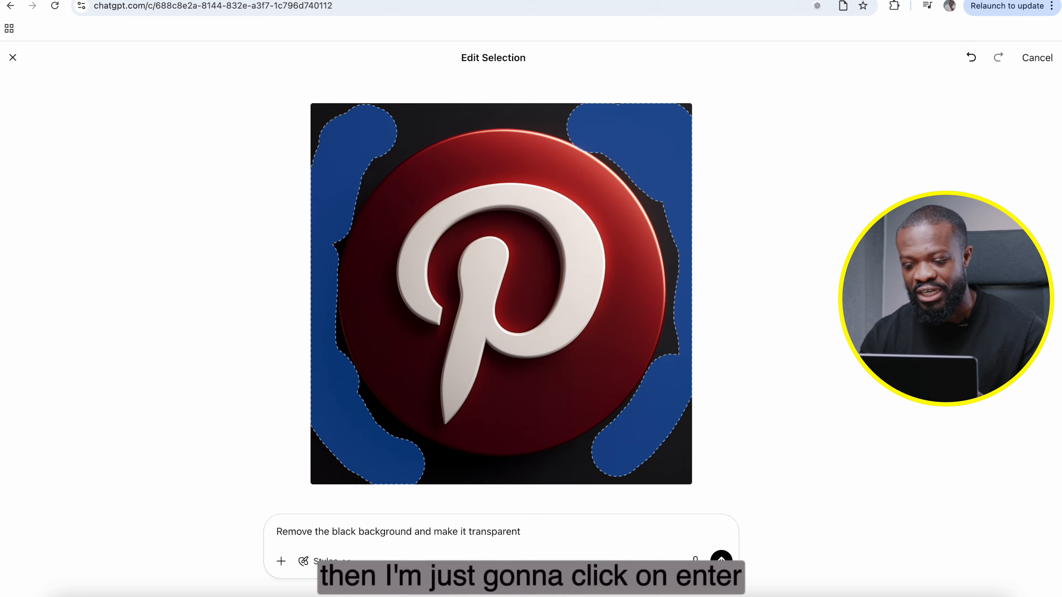
{"action": "key", "text": "Return"}
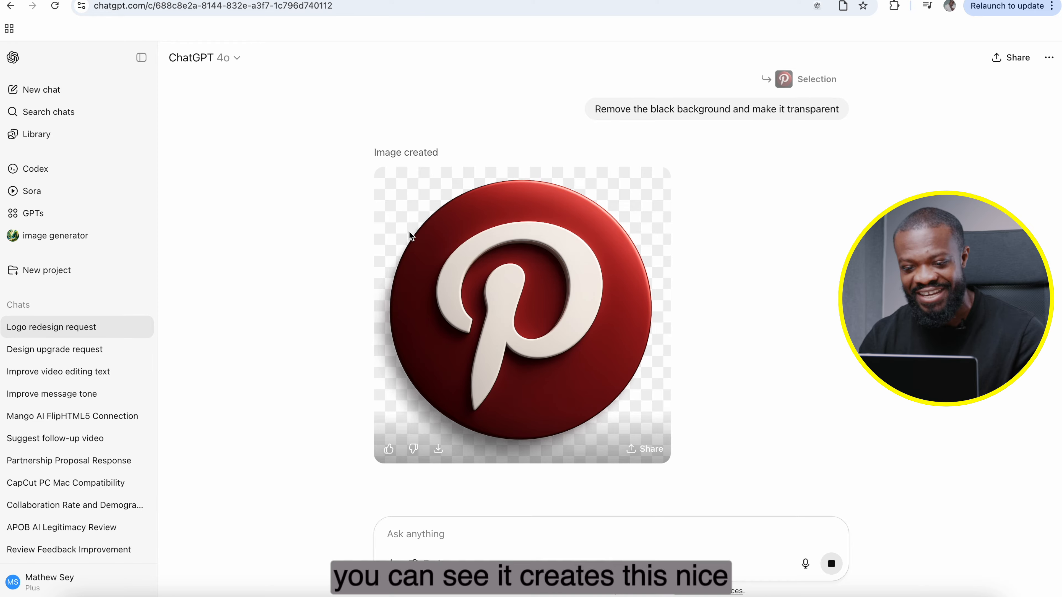
{"action": "left_click", "coordinate": [433, 322]}
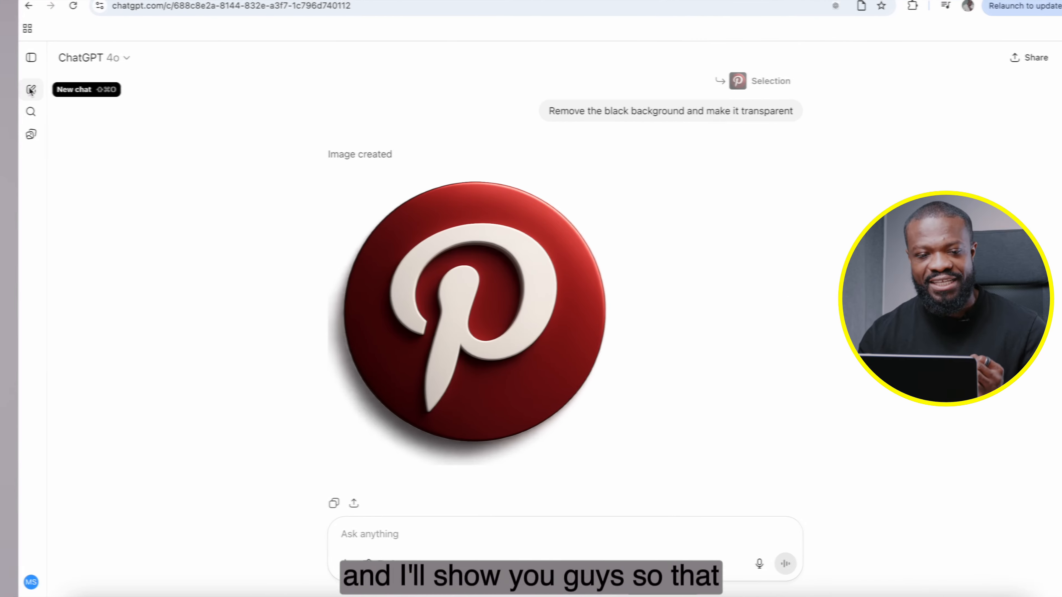
Step: In a new chat, enter a prompt for a modern 4-level pyramid diagram labelled Survive, Sustain, Scale and Success in deep red, orange, yellow and green
{"action": "left_click", "coordinate": [31, 89]}
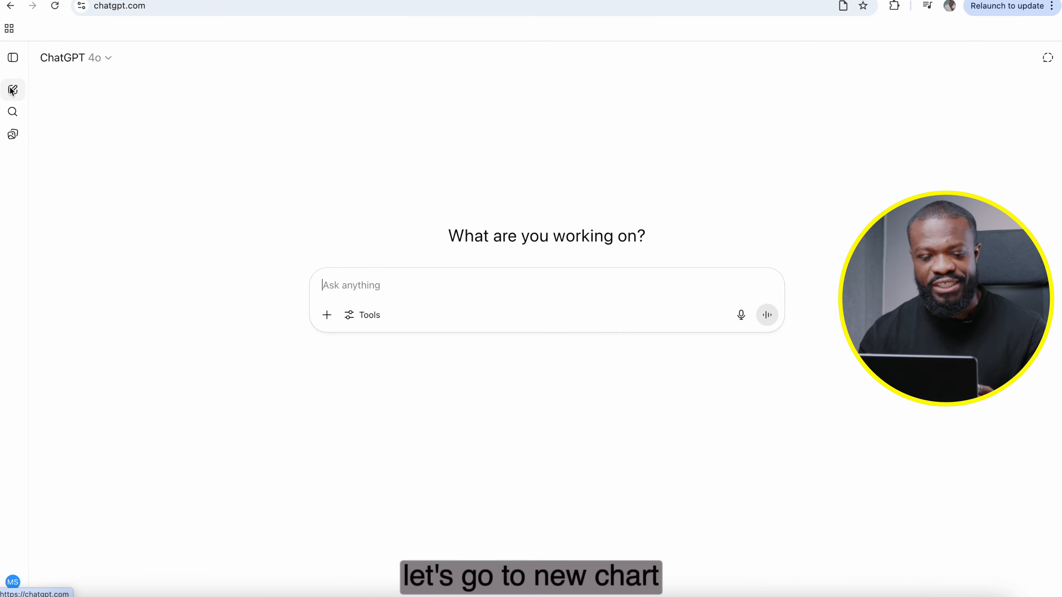
{"action": "left_click", "coordinate": [354, 285]}
{"action": "key", "text": "super+v"}
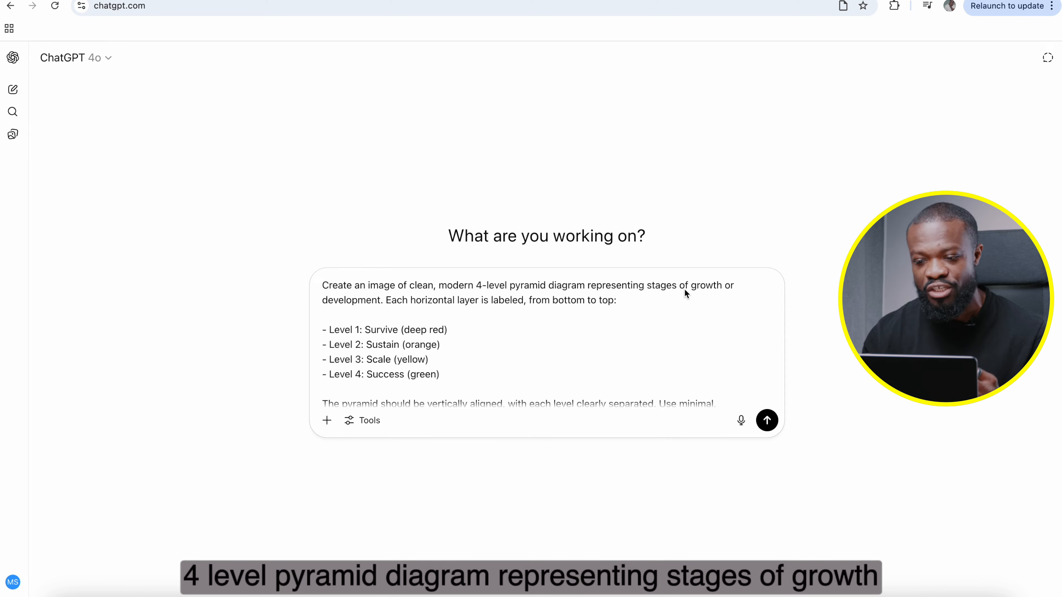
{"action": "scroll", "coordinate": [633, 354], "scroll_direction": "down", "scroll_amount": 2}
{"action": "scroll", "coordinate": [632, 354], "scroll_direction": "up", "scroll_amount": 2}
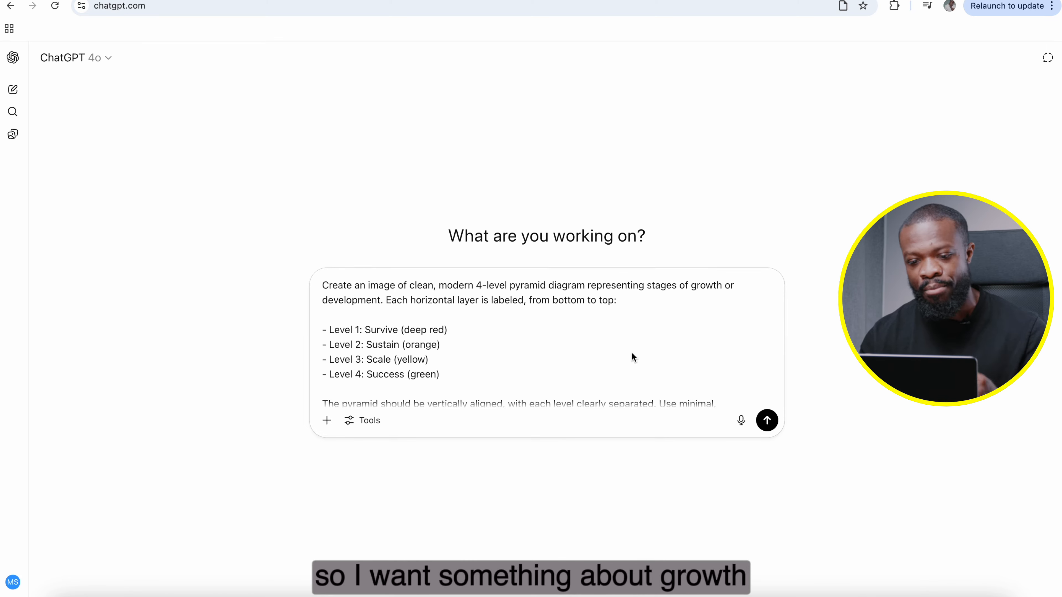
{"action": "scroll", "coordinate": [632, 354], "scroll_direction": "down", "scroll_amount": 1}
{"action": "scroll", "coordinate": [632, 354], "scroll_direction": "down", "scroll_amount": 1}
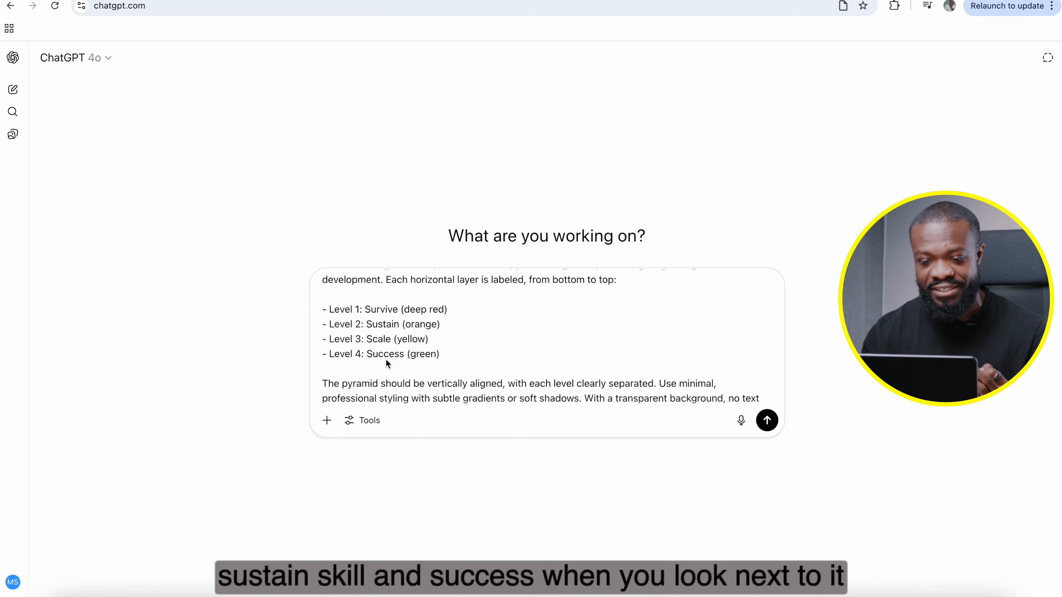
{"action": "scroll", "coordinate": [423, 314], "scroll_direction": "up", "scroll_amount": 1}
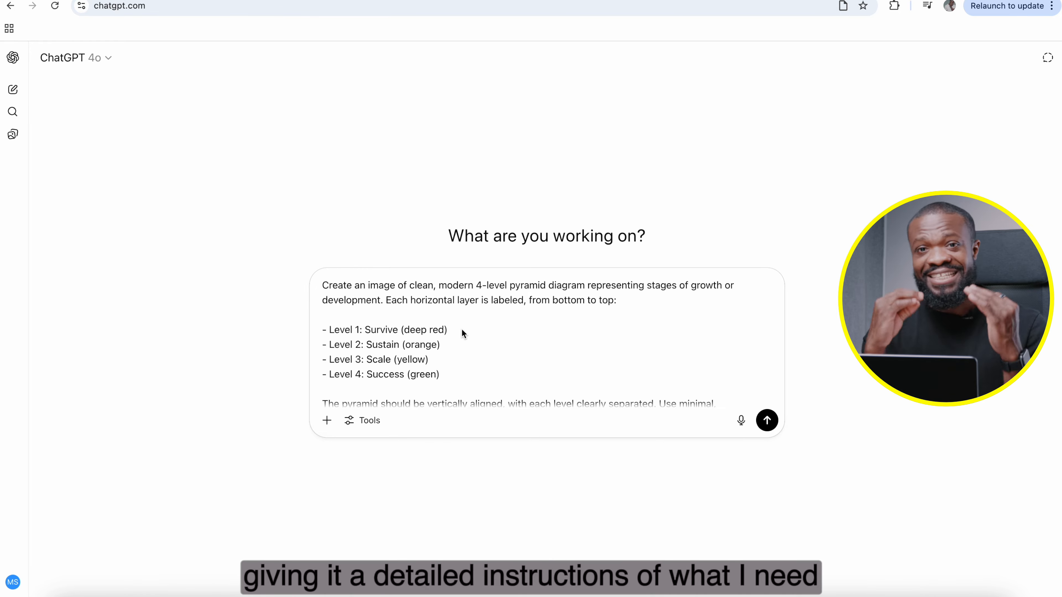
{"action": "scroll", "coordinate": [461, 329], "scroll_direction": "down", "scroll_amount": 2}
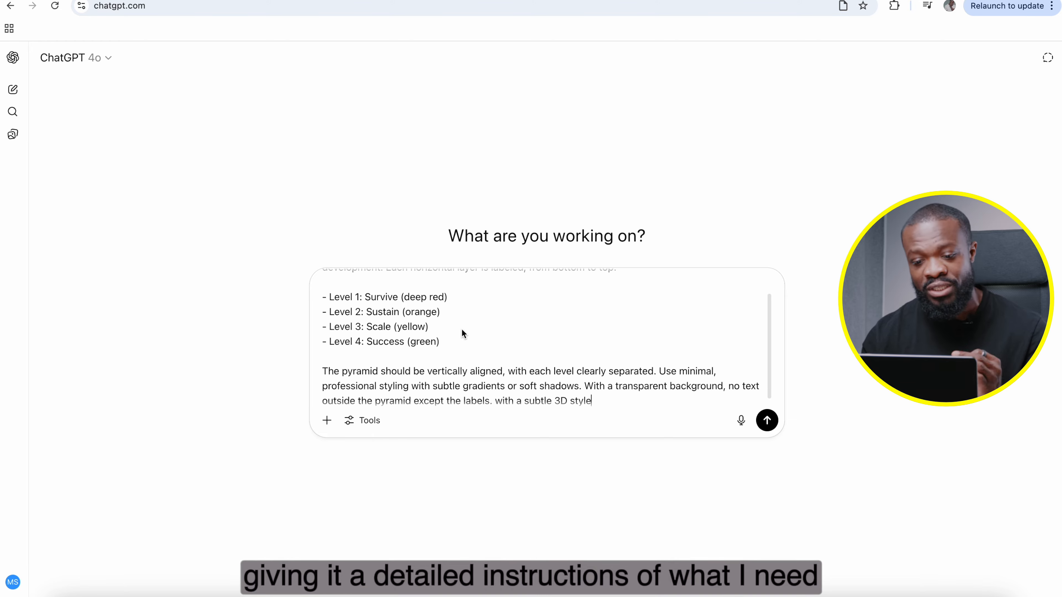
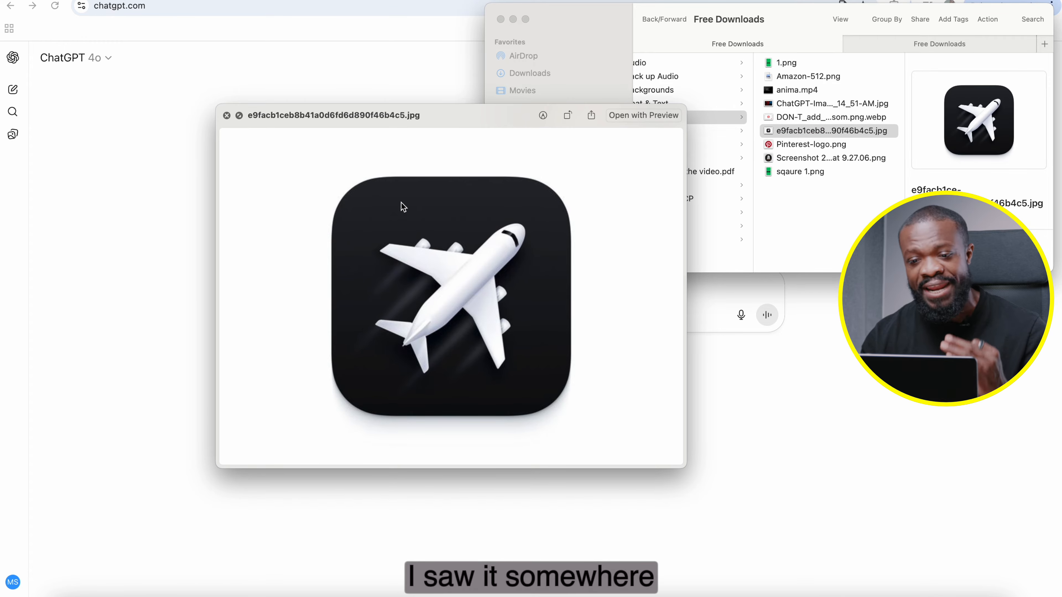
Step: Attach the airplane icon JPG to the new chat and submit the prompt "create similar icon but replace it with a car"
{"action": "key", "text": "space"}
{"action": "left_click_drag", "start_coordinate": [794, 130], "coordinate": [386, 289]}
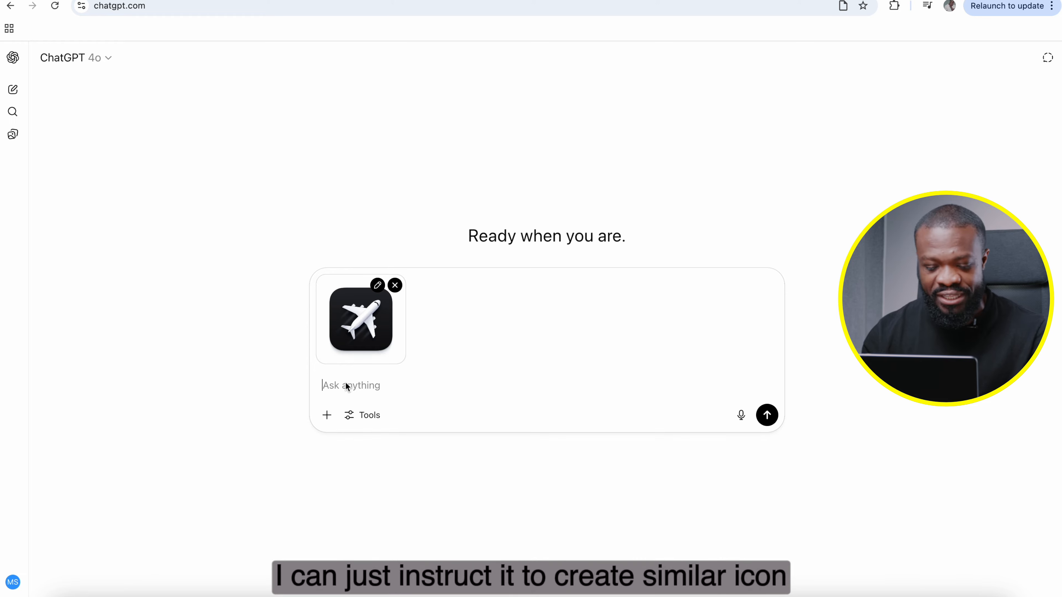
{"action": "type", "text": "create simi"}
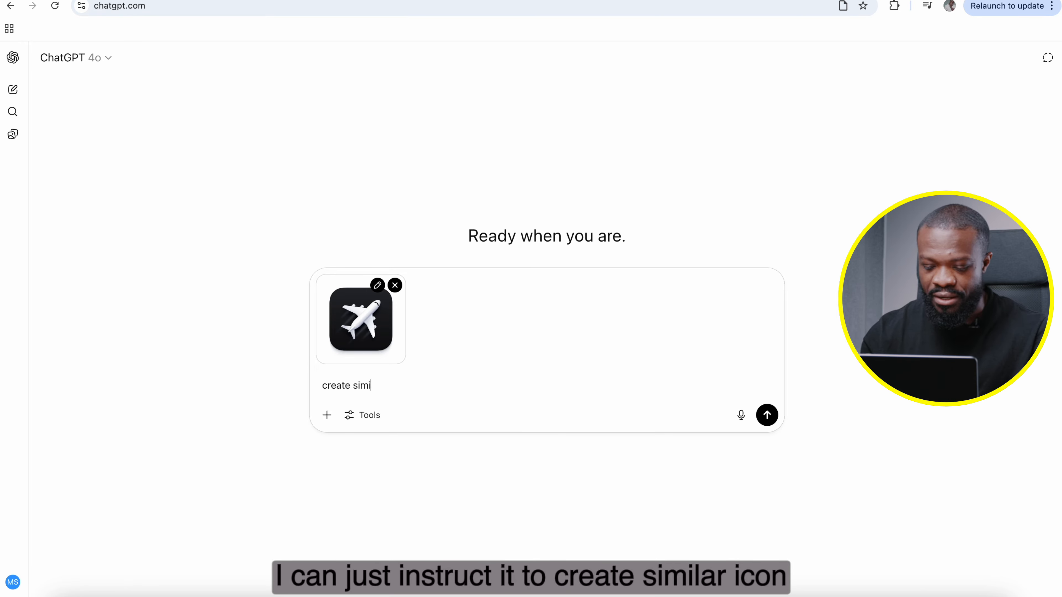
{"action": "type", "text": "lar icon but "}
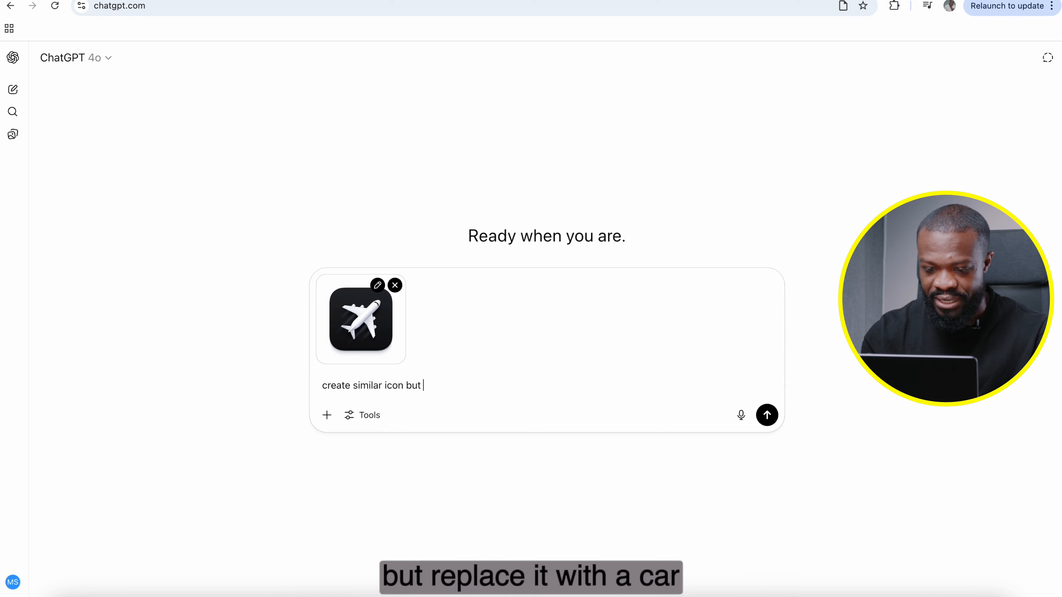
{"action": "type", "text": "replace it with a"}
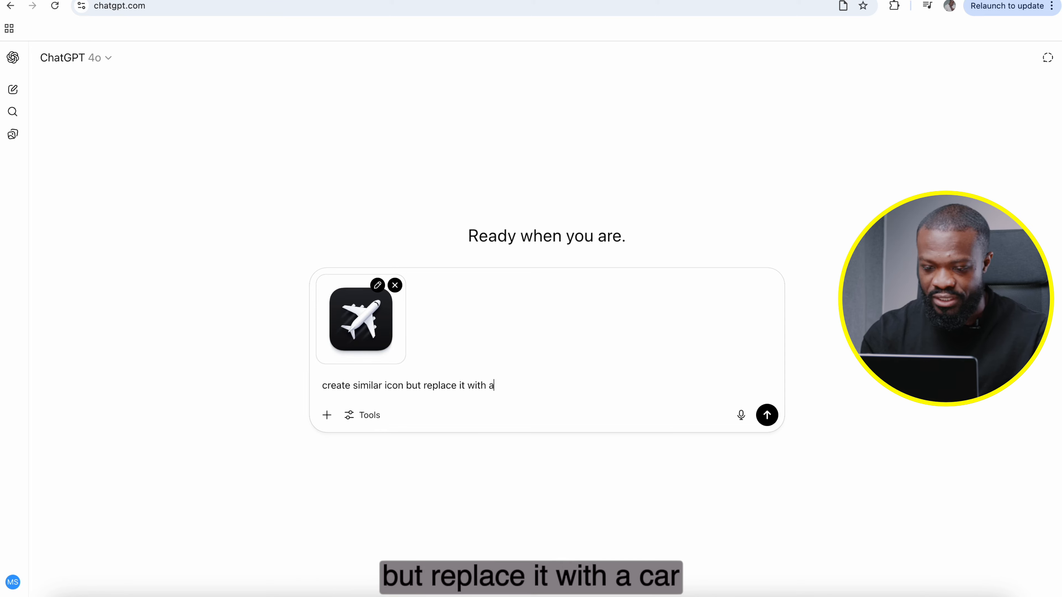
{"action": "key", "text": "Return"}
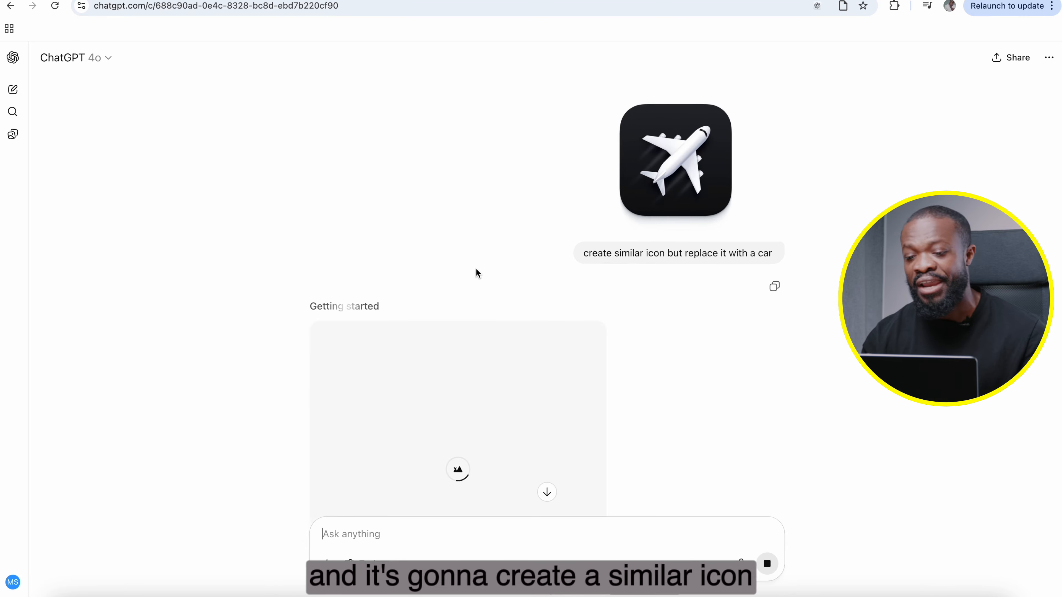
Step: Compare the generated car icon with the original airplane icon and view it enlarged
{"action": "scroll", "coordinate": [475, 269], "scroll_direction": "down", "scroll_amount": 1}
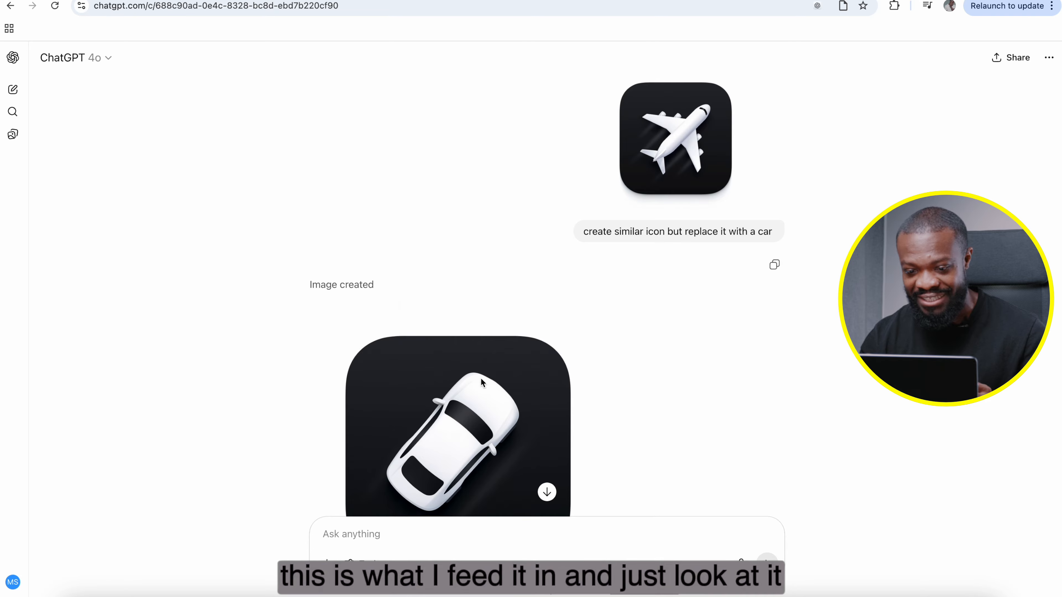
{"action": "scroll", "coordinate": [474, 398], "scroll_direction": "down", "scroll_amount": 2}
{"action": "left_click", "coordinate": [435, 384]}
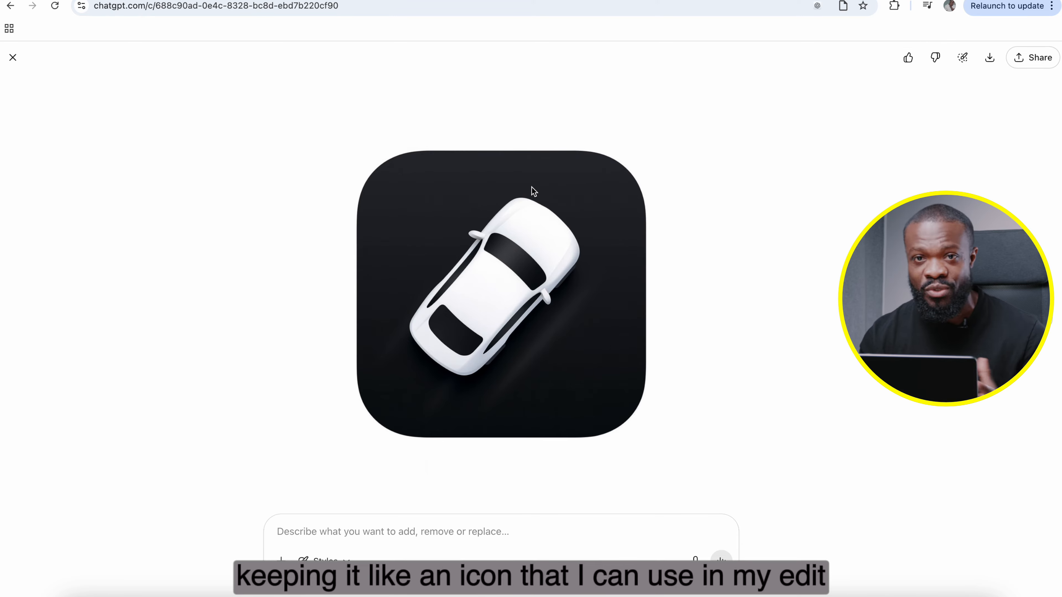
{"action": "left_click", "coordinate": [13, 57]}
{"action": "scroll", "coordinate": [249, 420], "scroll_direction": "down", "scroll_amount": 1}
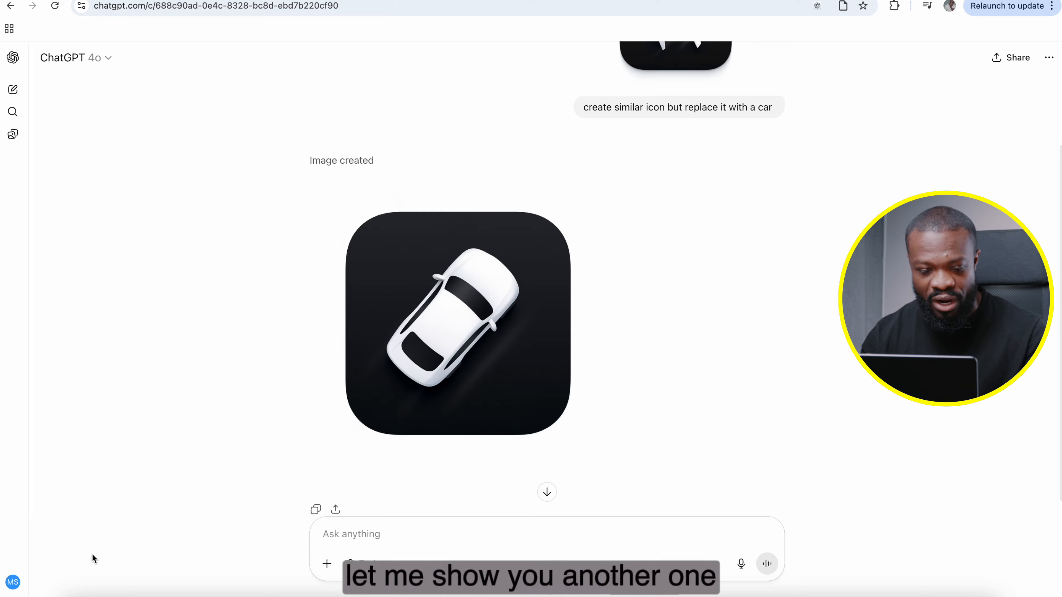
Step: Preview the JPG of the suited man in the red and blue room from Free Downloads and attach it to the chat
{"action": "left_click", "coordinate": [74, 593]}
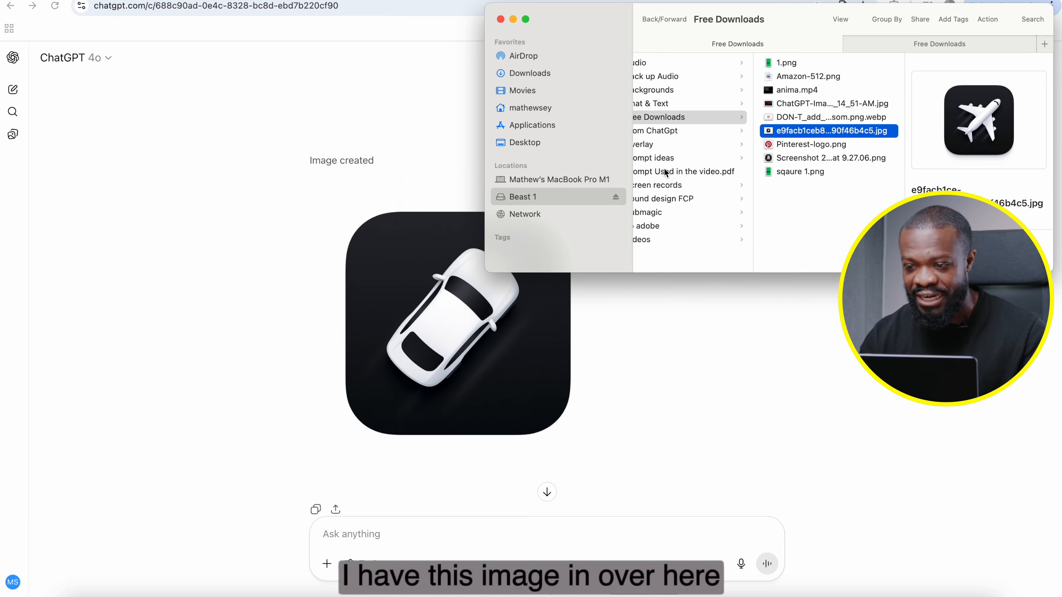
{"action": "left_click", "coordinate": [803, 104]}
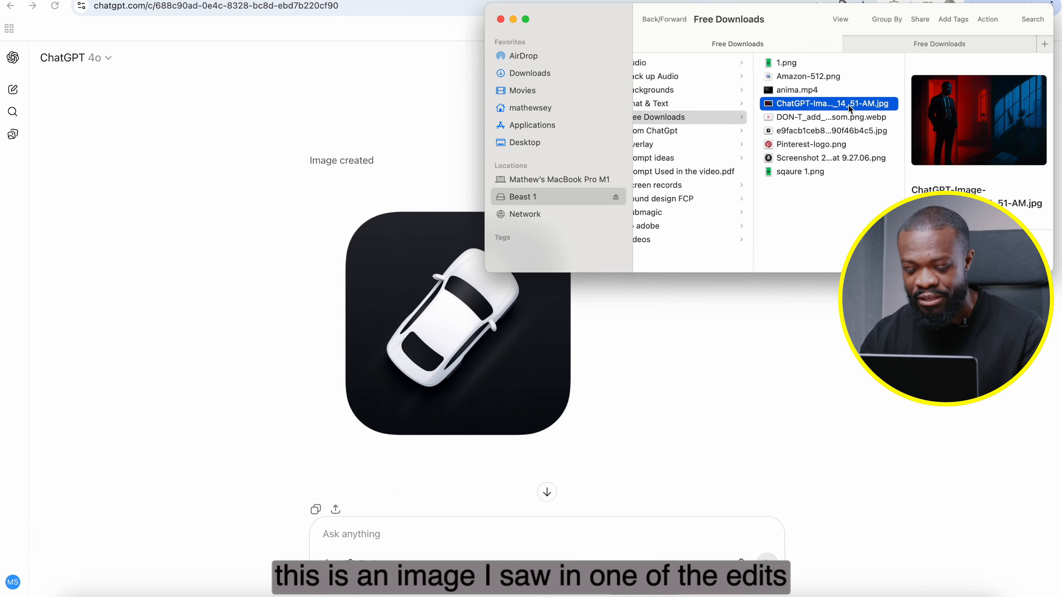
{"action": "key", "text": "space"}
{"action": "key", "text": "space"}
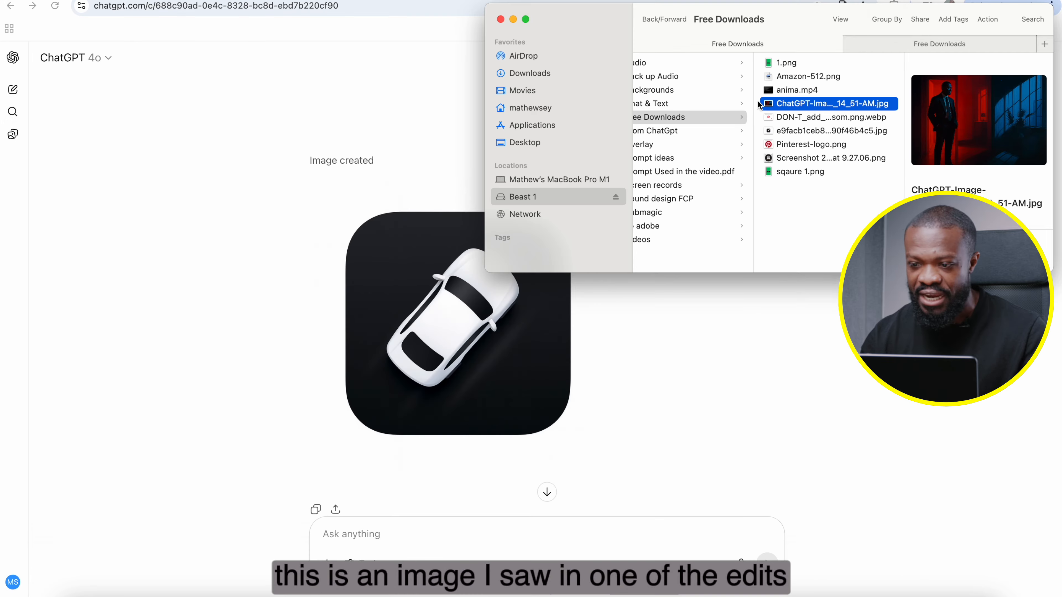
{"action": "left_click_drag", "start_coordinate": [803, 104], "coordinate": [503, 534]}
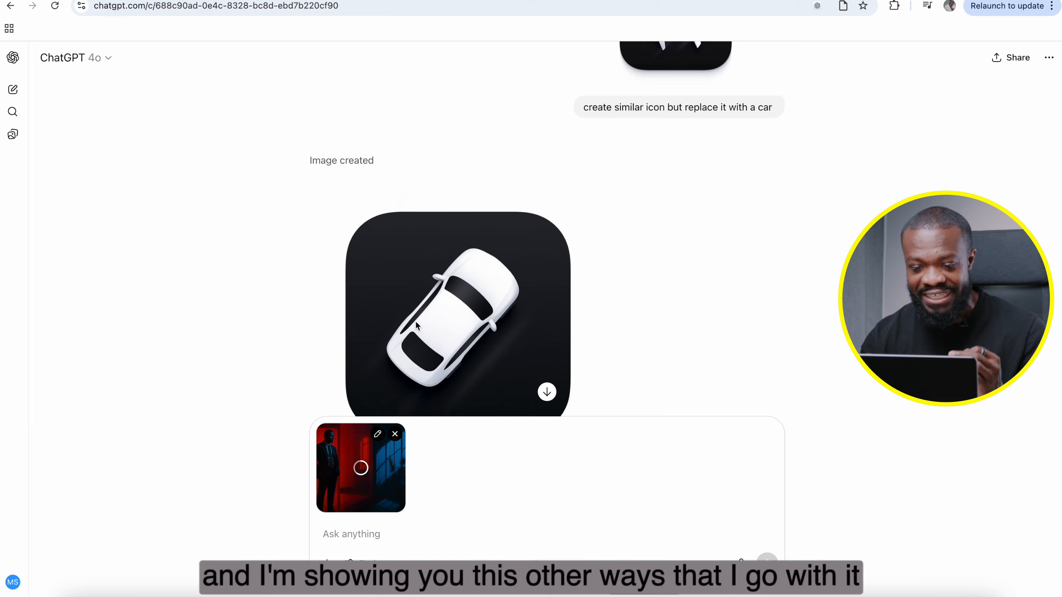
{"action": "scroll", "coordinate": [415, 320], "scroll_direction": "down", "scroll_amount": 4}
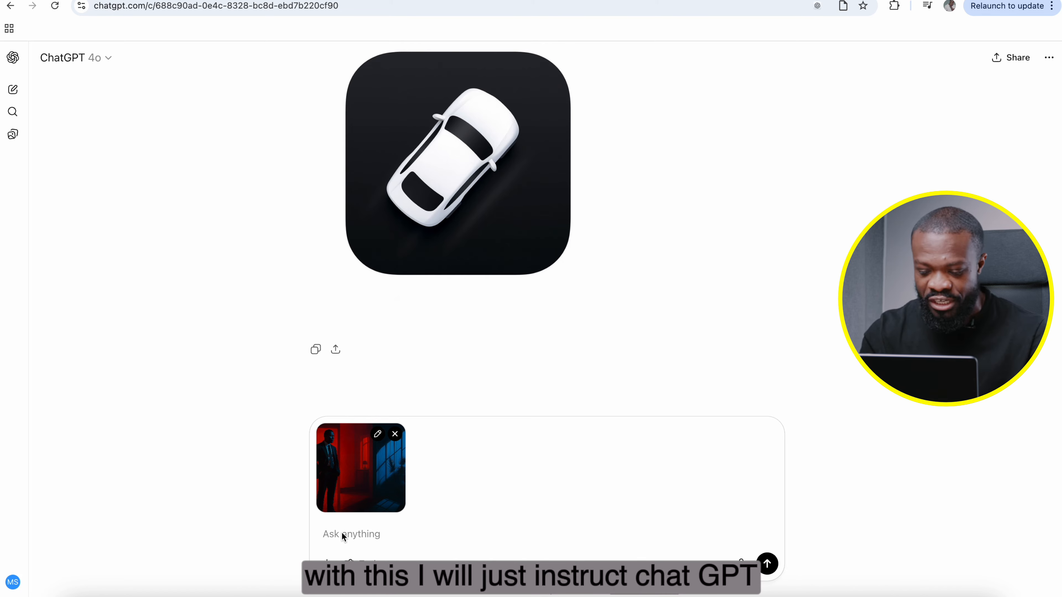
Step: Submit the request "give me a good prompt from this image" with the attached picture
{"action": "type", "text": "give"}
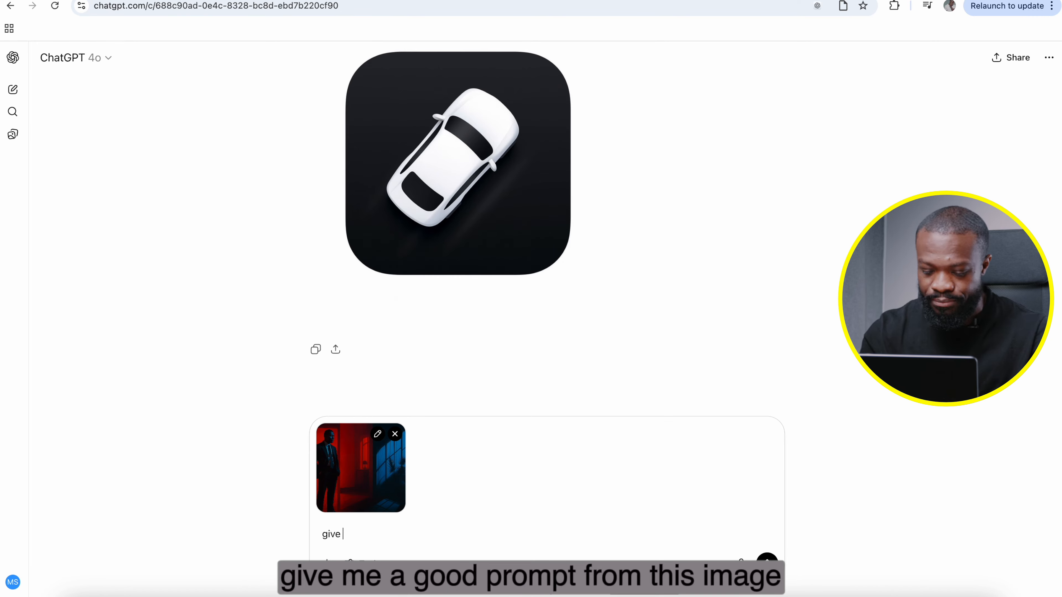
{"action": "type", "text": " me a good prompt from"}
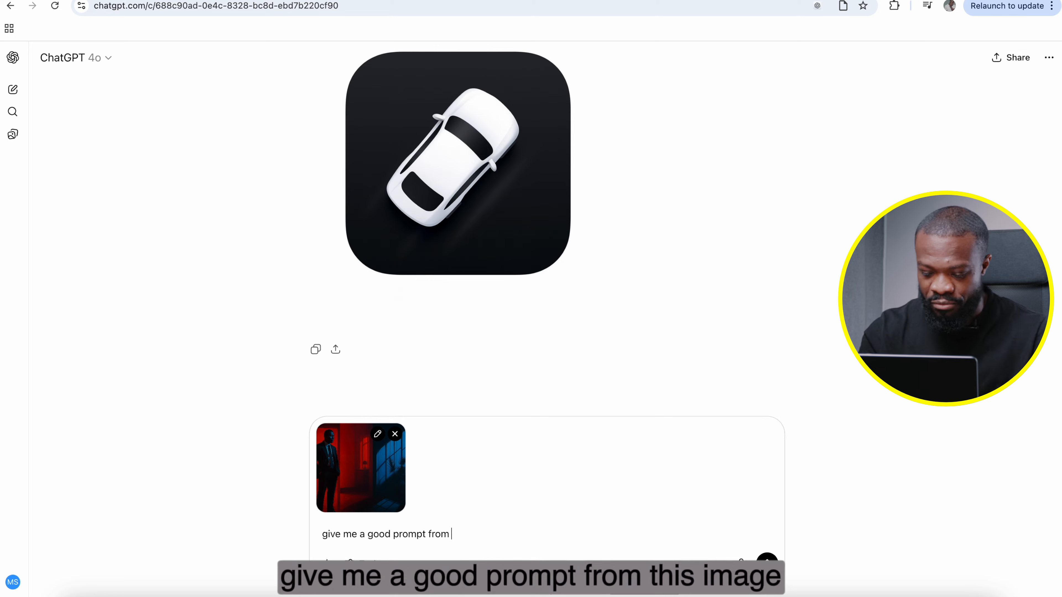
{"action": "type", "text": " this image"}
{"action": "key", "text": "Return"}
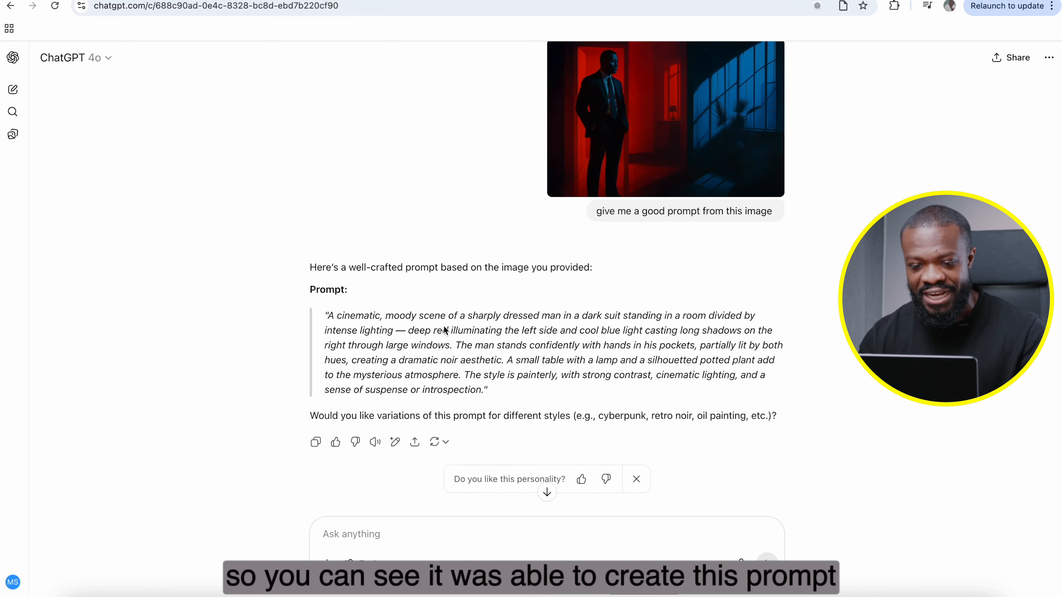
Step: Copy the generated cinematic scene prompt from the reply into the message box
{"action": "left_click_drag", "start_coordinate": [328, 316], "coordinate": [484, 390]}
{"action": "key", "text": "super+c"}
{"action": "left_click", "coordinate": [335, 537]}
{"action": "key", "text": "super+v"}
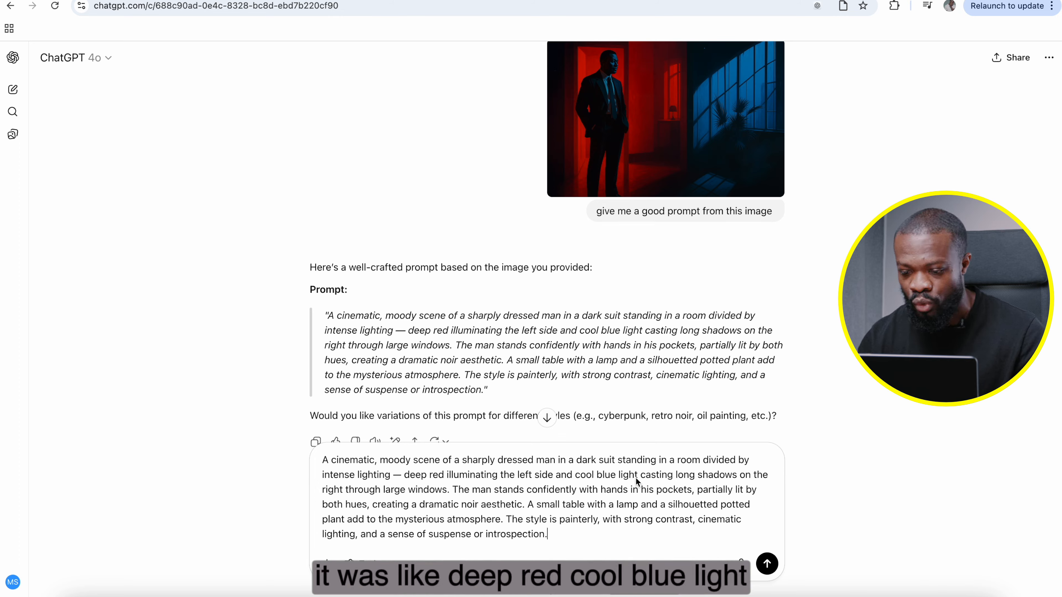
Step: Replace "blue" with "green" in the copied prompt's "cool blue light" phrase
{"action": "left_click", "coordinate": [616, 475]}
{"action": "key", "text": "BackSpace"}
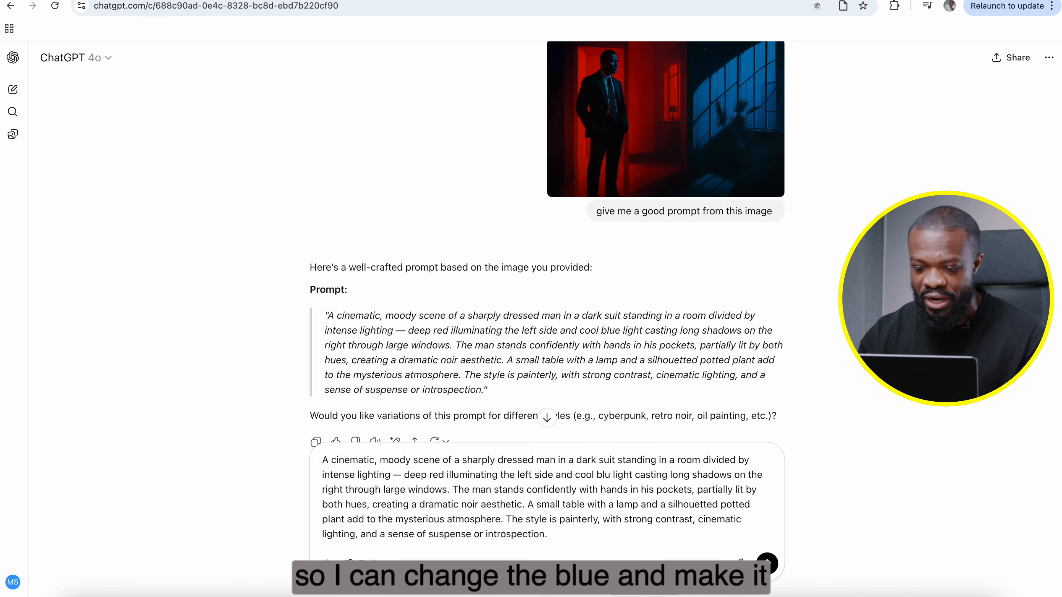
{"action": "key", "text": "BackSpace"}
{"action": "key", "text": "BackSpace"}
{"action": "key", "text": "BackSpace"}
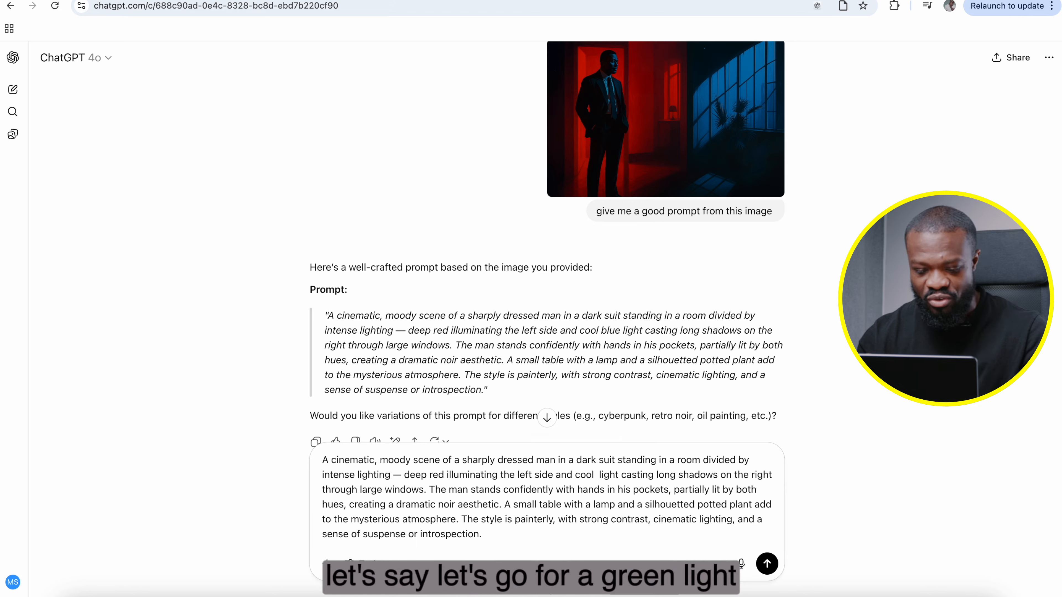
{"action": "type", "text": "green"}
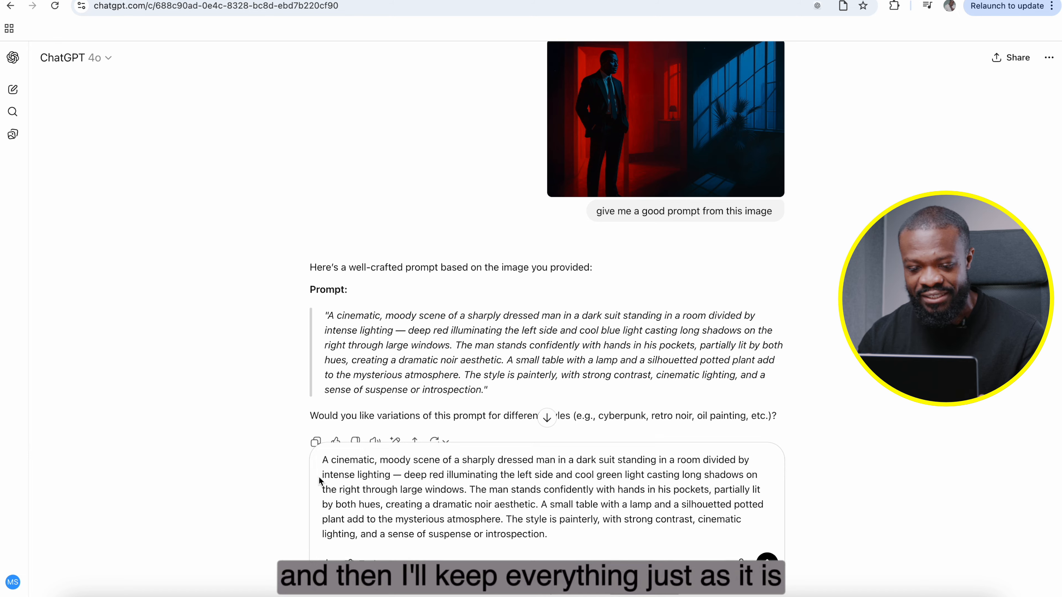
Step: Start the prompt with "Creat an image of a cinematic, moody scene" and submit it
{"action": "left_click", "coordinate": [323, 459]}
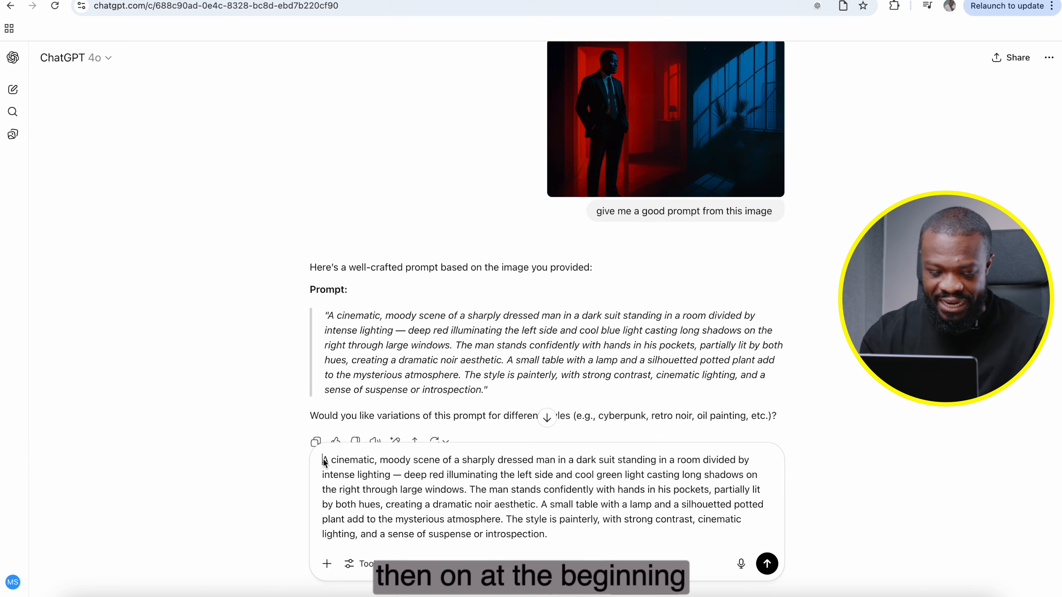
{"action": "type", "text": "Creat an "}
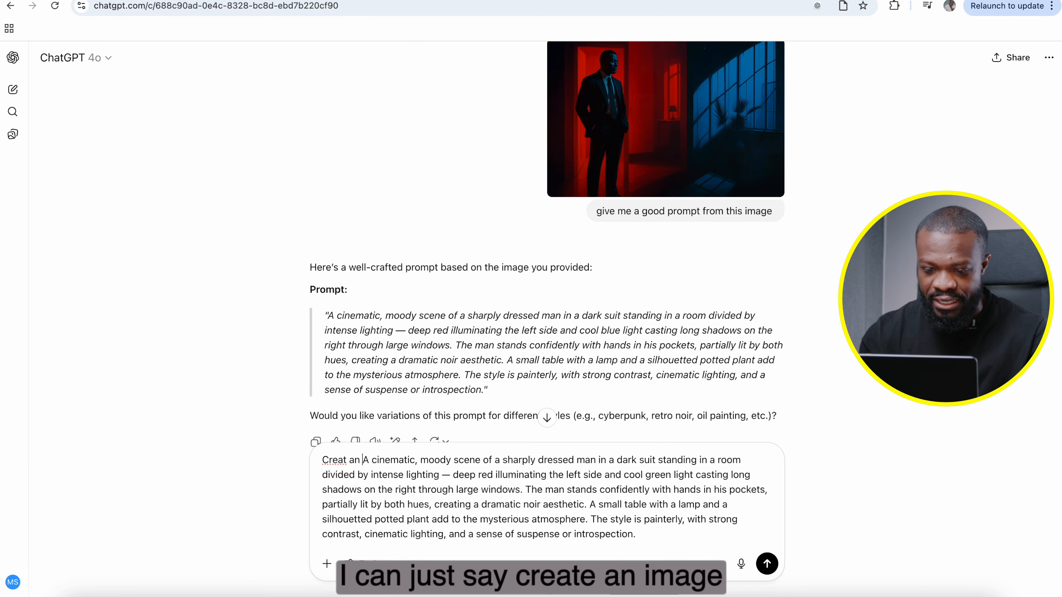
{"action": "type", "text": "image of"}
{"action": "key", "text": "Delete"}
{"action": "type", "text": "a"}
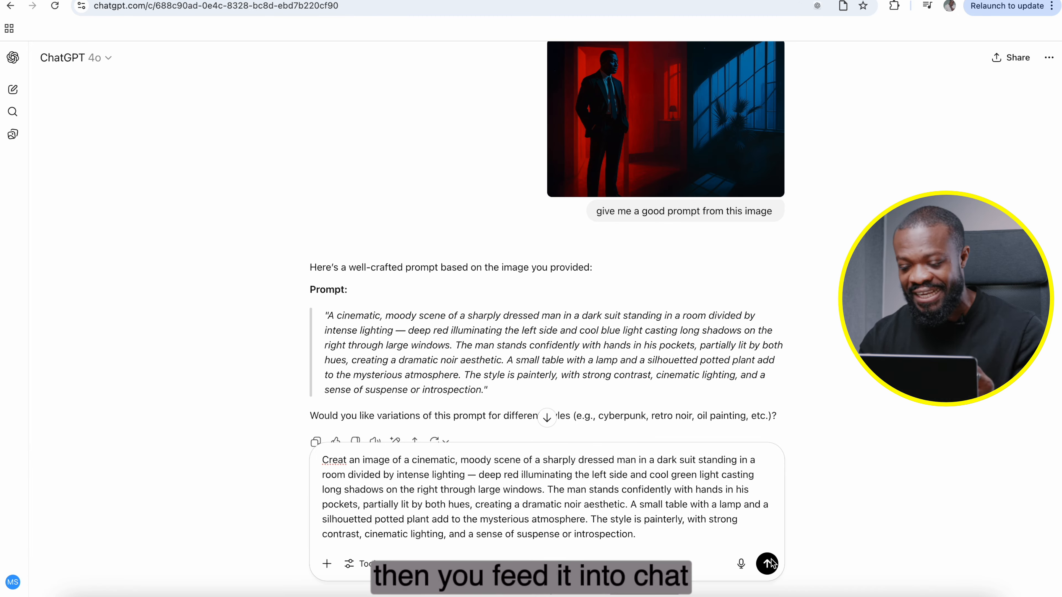
{"action": "left_click", "coordinate": [769, 563]}
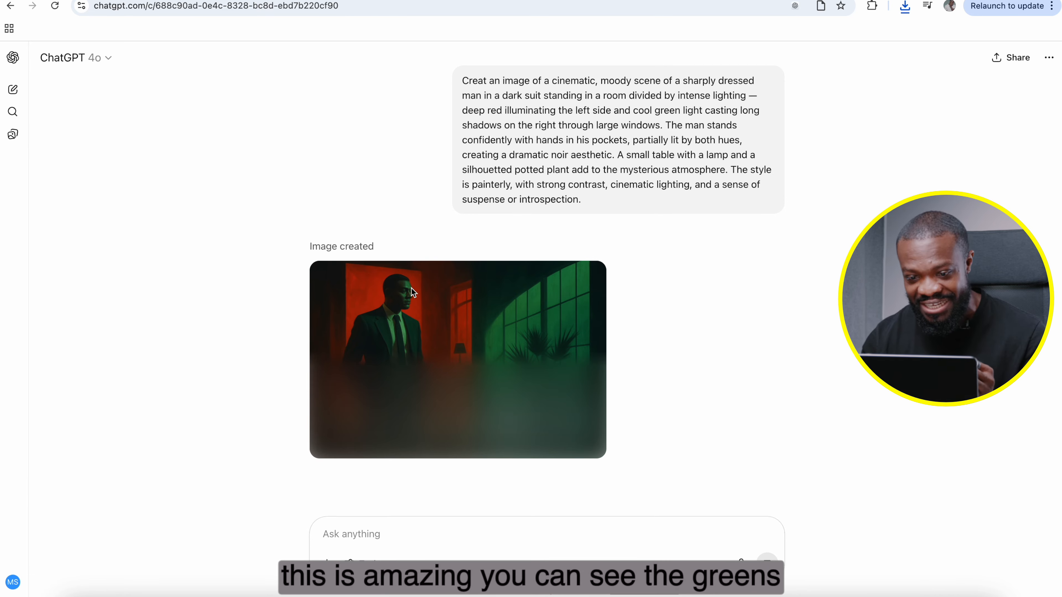
Step: View the generated red and green image enlarged and compare it with the original red and blue picture
{"action": "left_click", "coordinate": [479, 356]}
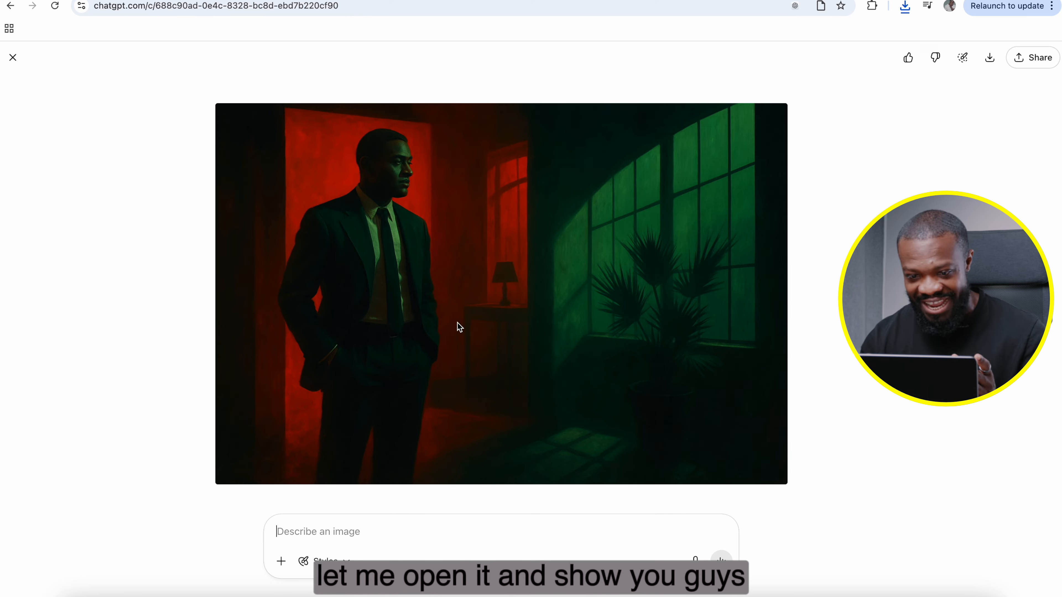
{"action": "left_click", "coordinate": [11, 57]}
{"action": "scroll", "coordinate": [470, 130], "scroll_direction": "up", "scroll_amount": 3}
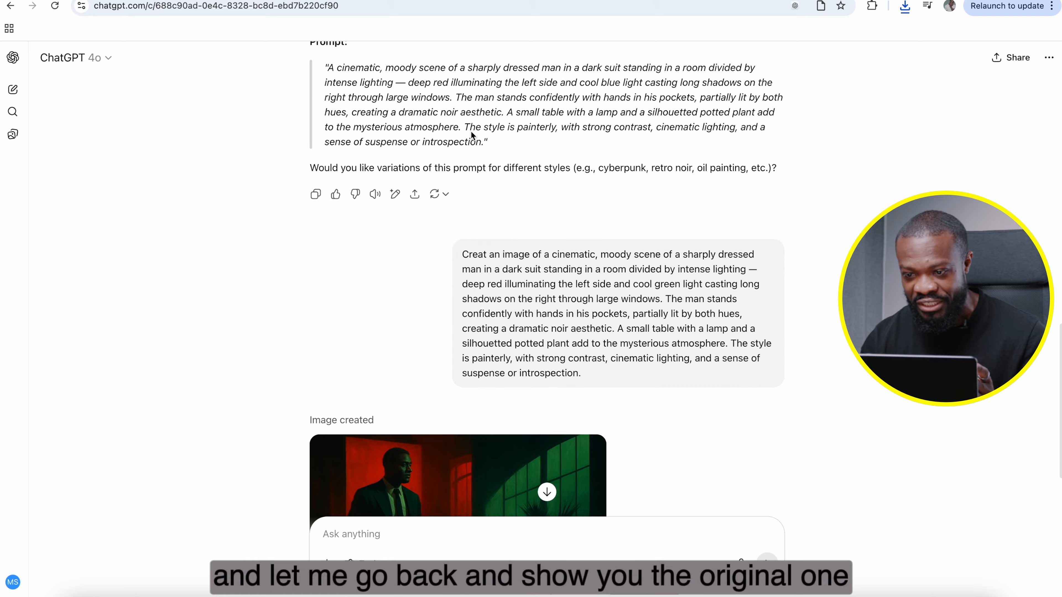
{"action": "scroll", "coordinate": [471, 131], "scroll_direction": "up", "scroll_amount": 8}
{"action": "left_click", "coordinate": [622, 212]}
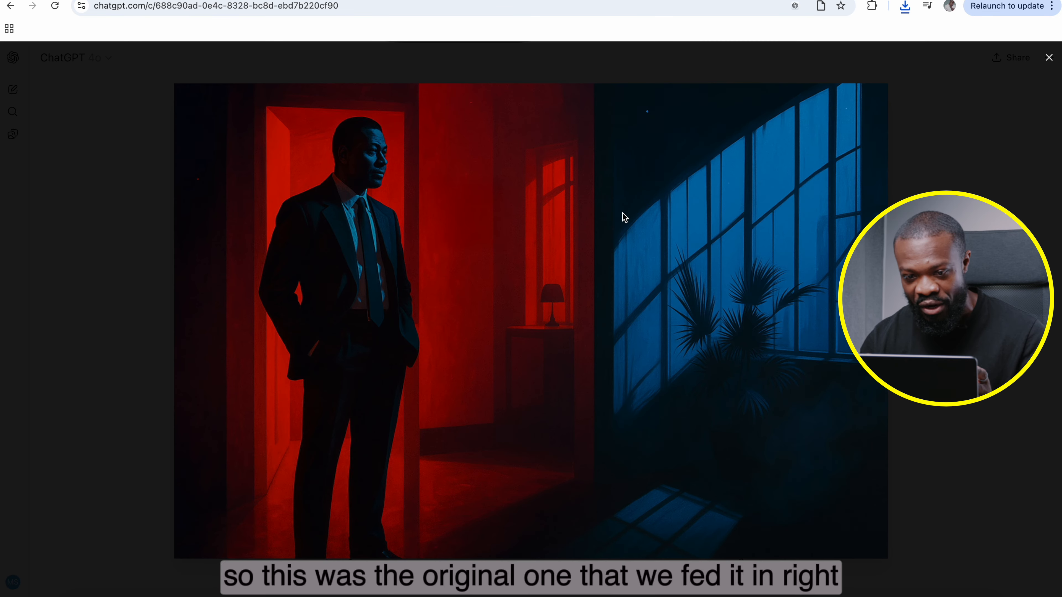
{"action": "left_click", "coordinate": [169, 311]}
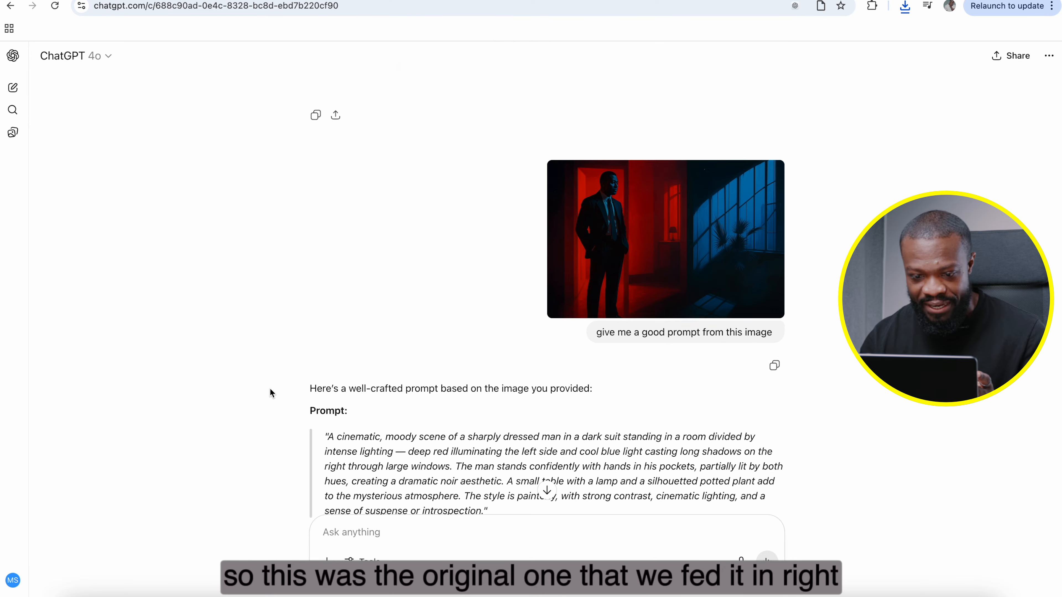
{"action": "scroll", "coordinate": [268, 387], "scroll_direction": "down", "scroll_amount": 10}
{"action": "left_click", "coordinate": [422, 374]}
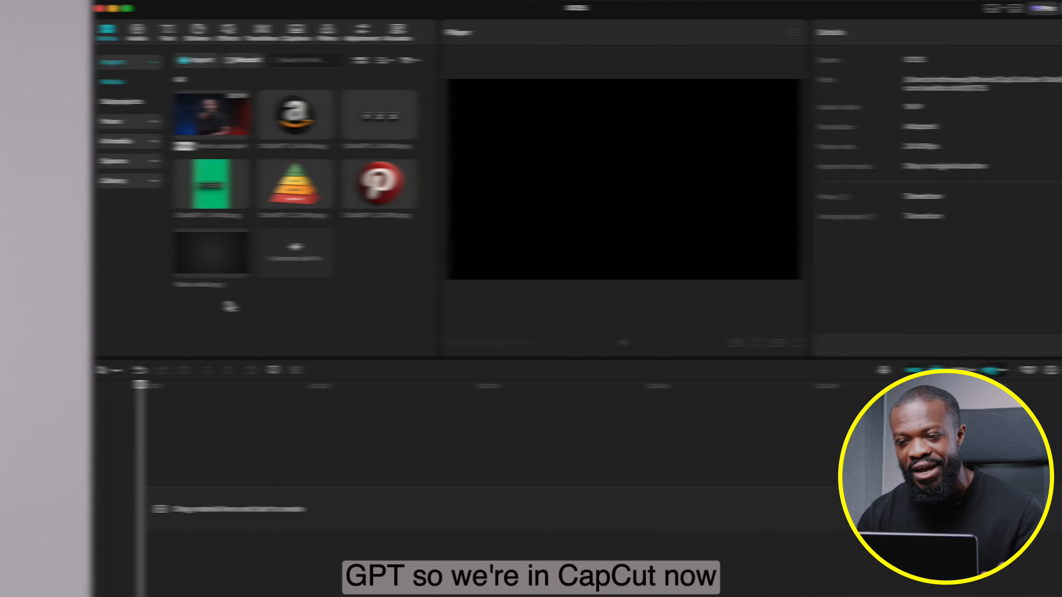
Step: In CapCut, place Black radial.png on the timeline with the Pinterest logo image on the track above, and scale the logo to 76%
{"action": "left_click_drag", "start_coordinate": [214, 255], "coordinate": [224, 508]}
{"action": "left_click_drag", "start_coordinate": [135, 508], "coordinate": [135, 508]}
{"action": "left_click_drag", "start_coordinate": [289, 185], "coordinate": [110, 457]}
{"action": "left_click_drag", "start_coordinate": [634, 280], "coordinate": [602, 250]}
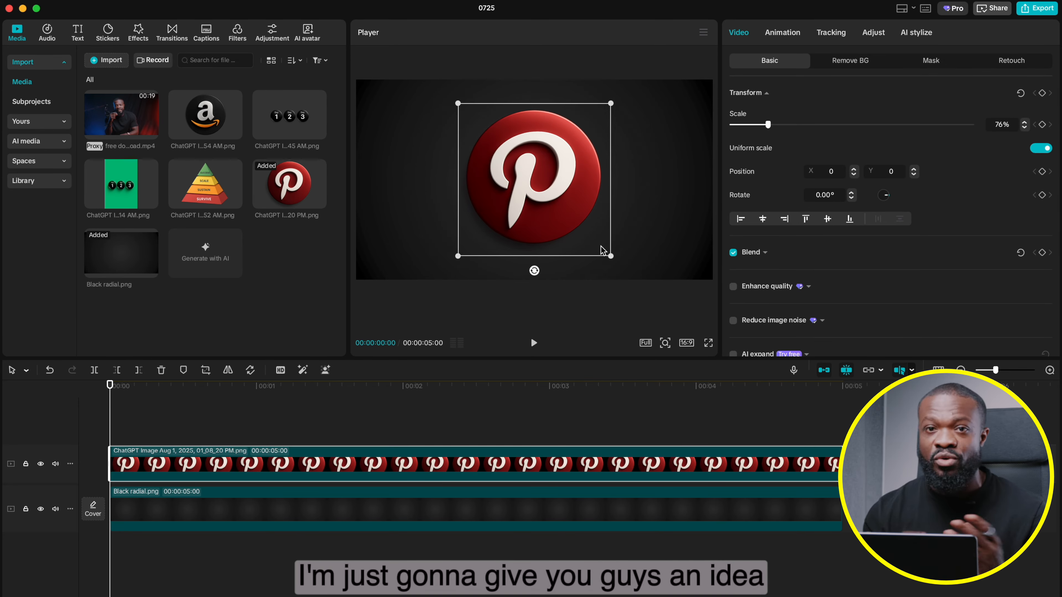
Step: Inspect the background layer behind the Pinterest logo, then scale the logo down to 48%
{"action": "left_click", "coordinate": [658, 154]}
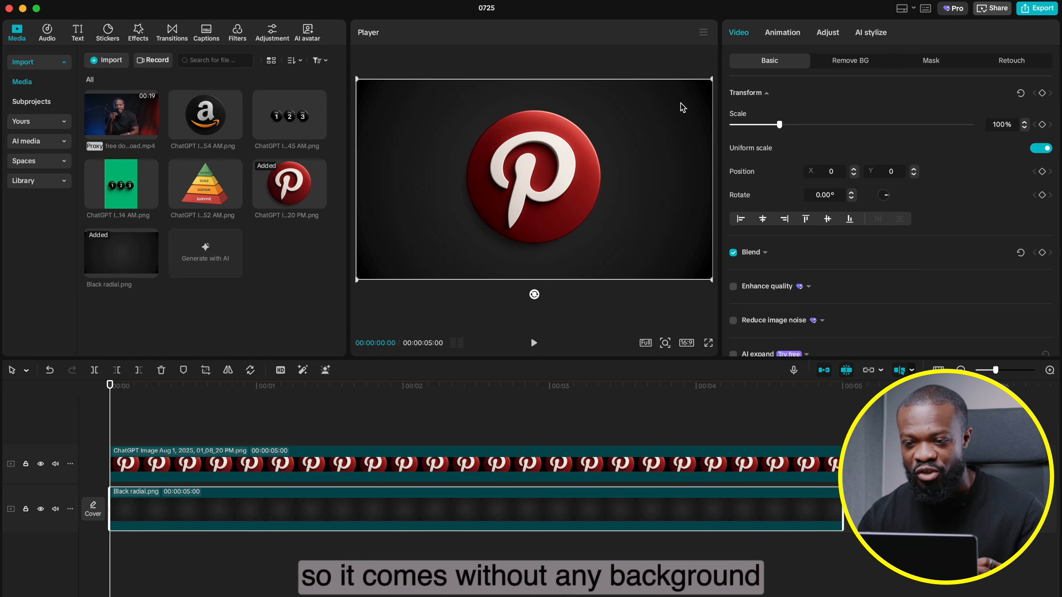
{"action": "left_click", "coordinate": [341, 462]}
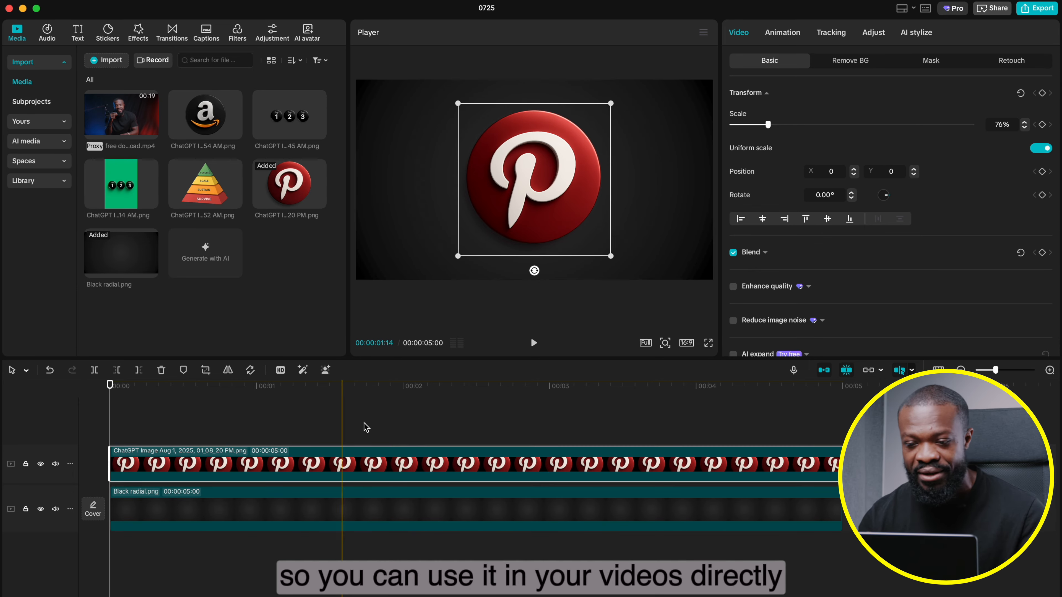
{"action": "left_click_drag", "start_coordinate": [610, 254], "coordinate": [573, 219]}
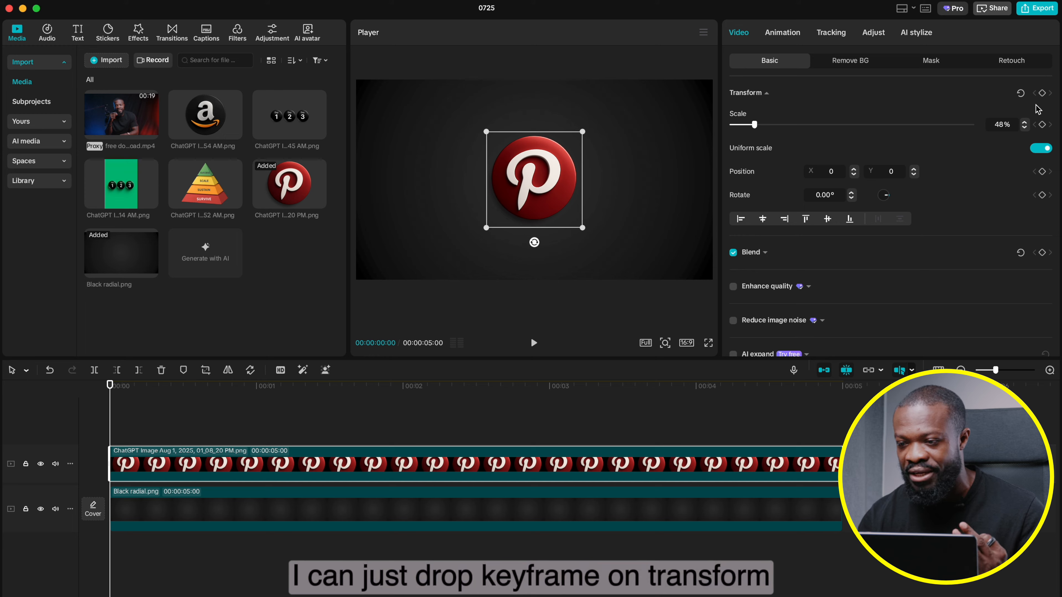
Step: Add Transform and Blend keyframes to the Pinterest logo clip at its first frame and again at 00:00:01:01
{"action": "left_click", "coordinate": [1042, 94]}
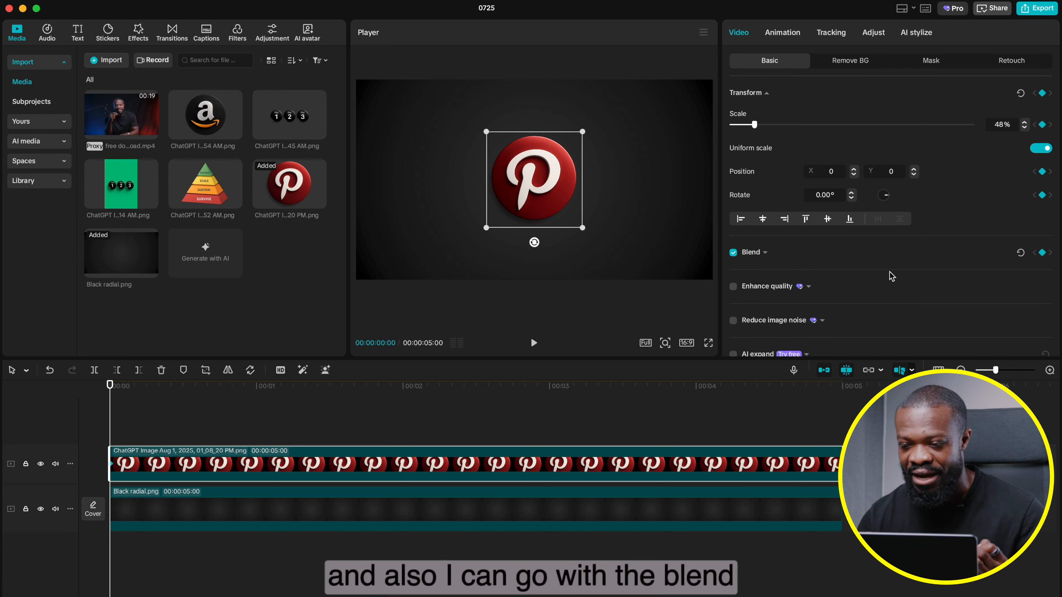
{"action": "left_click", "coordinate": [783, 256]}
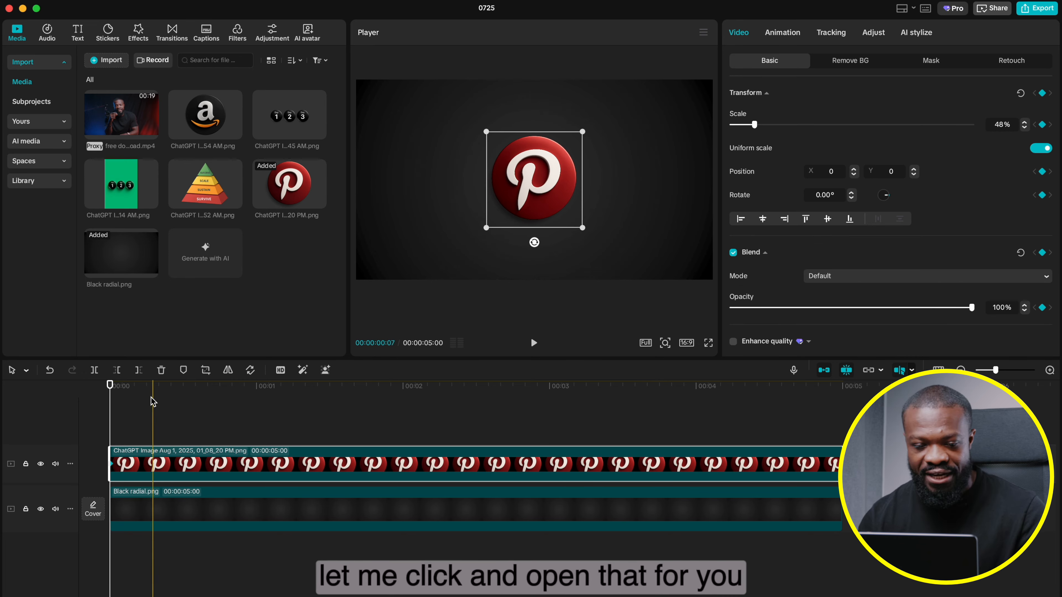
{"action": "key", "text": "Right"}
{"action": "key", "text": "Right"}
{"action": "key", "text": "Right"}
{"action": "key", "text": "Right"}
{"action": "key", "text": "Right"}
{"action": "key", "text": "Right"}
{"action": "key", "text": "Right"}
{"action": "key", "text": "Right"}
{"action": "key", "text": "Right"}
{"action": "key", "text": "Right"}
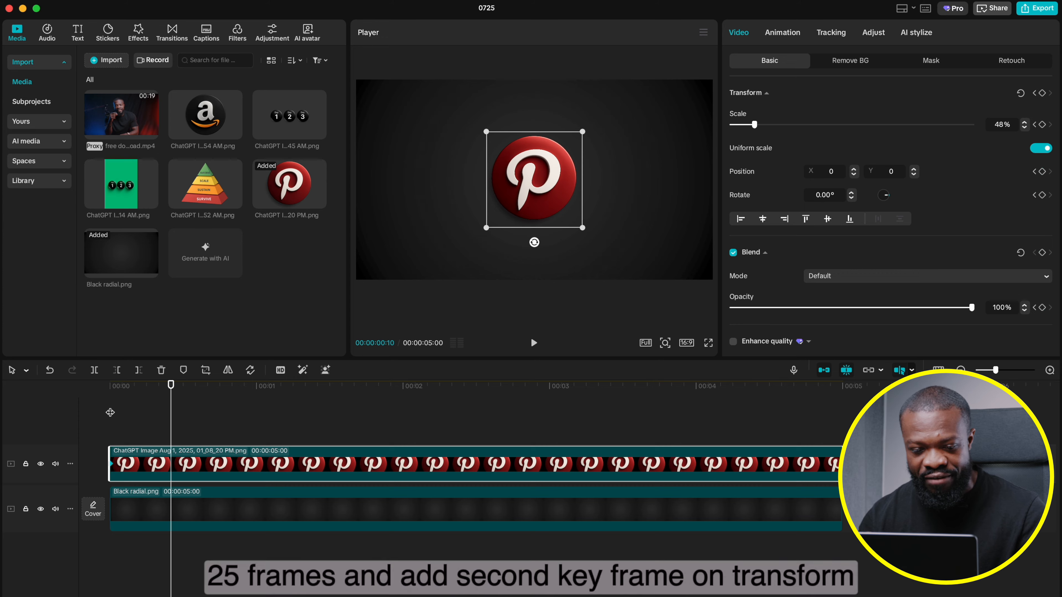
{"action": "key", "text": "Right"}
{"action": "key", "text": "Right"}
{"action": "key", "text": "Right"}
{"action": "key", "text": "Right"}
{"action": "key", "text": "Right"}
{"action": "key", "text": "Right"}
{"action": "key", "text": "Right"}
{"action": "key", "text": "Right"}
{"action": "key", "text": "Right"}
{"action": "key", "text": "Right"}
{"action": "key", "text": "Right"}
{"action": "key", "text": "Right"}
{"action": "key", "text": "Right"}
{"action": "key", "text": "Right"}
{"action": "key", "text": "Right"}
{"action": "key", "text": "Right"}
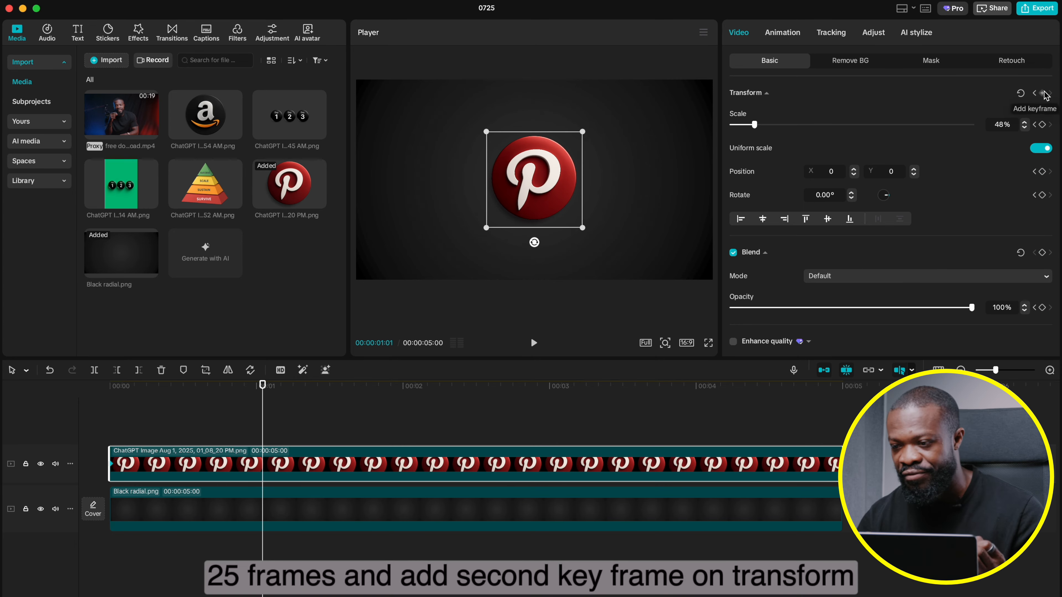
{"action": "left_click", "coordinate": [1044, 252]}
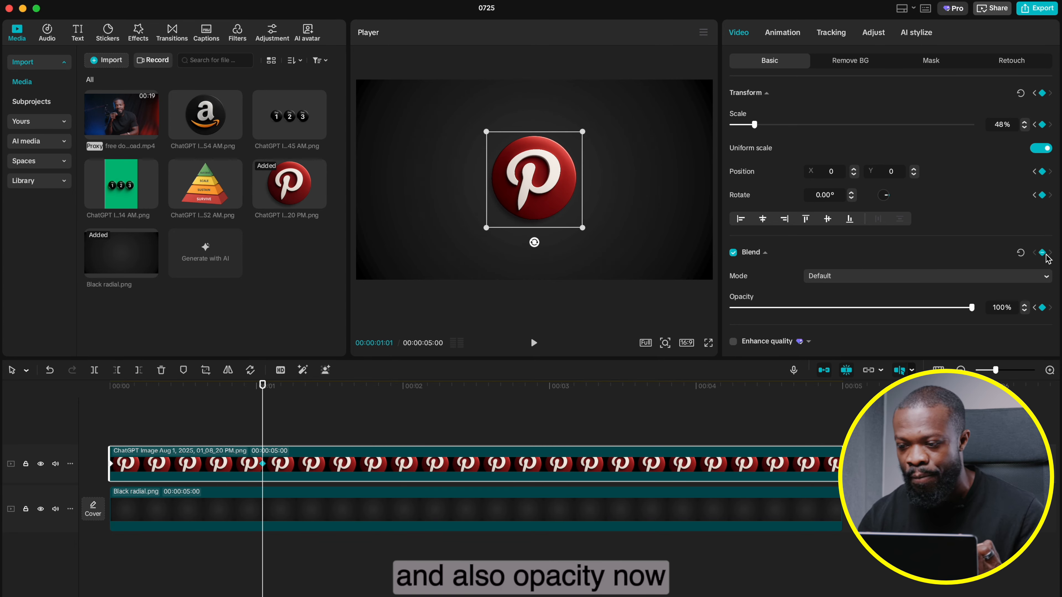
Step: At the logo's first keyframe, set the rotation to 26° and the Y position to -1730
{"action": "left_click", "coordinate": [1035, 125]}
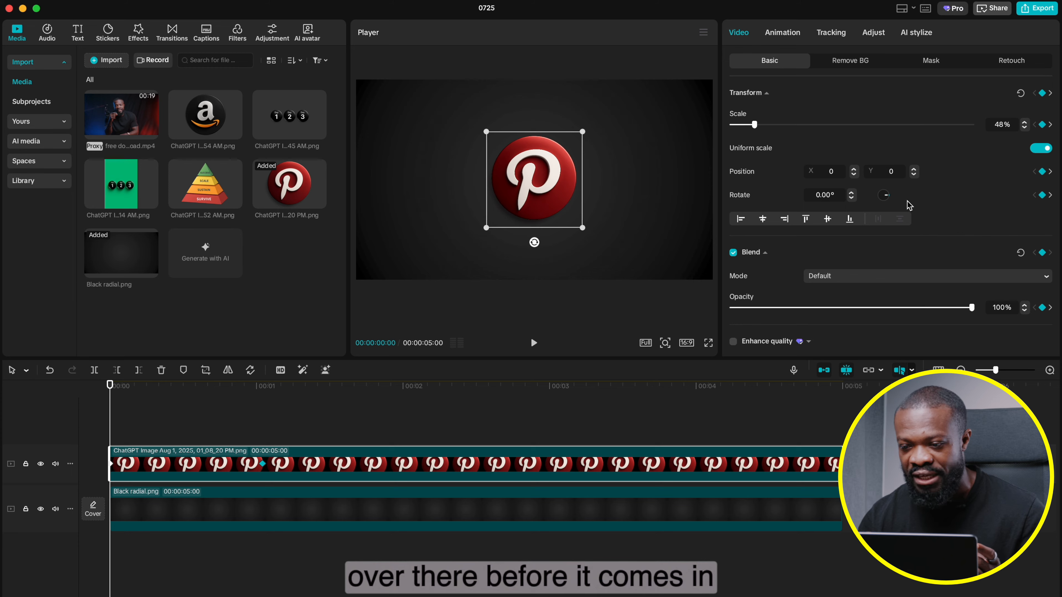
{"action": "left_click_drag", "start_coordinate": [854, 202], "coordinate": [853, 198]}
{"action": "left_click", "coordinate": [852, 194]}
{"action": "left_click", "coordinate": [852, 193]}
{"action": "left_click", "coordinate": [852, 193]}
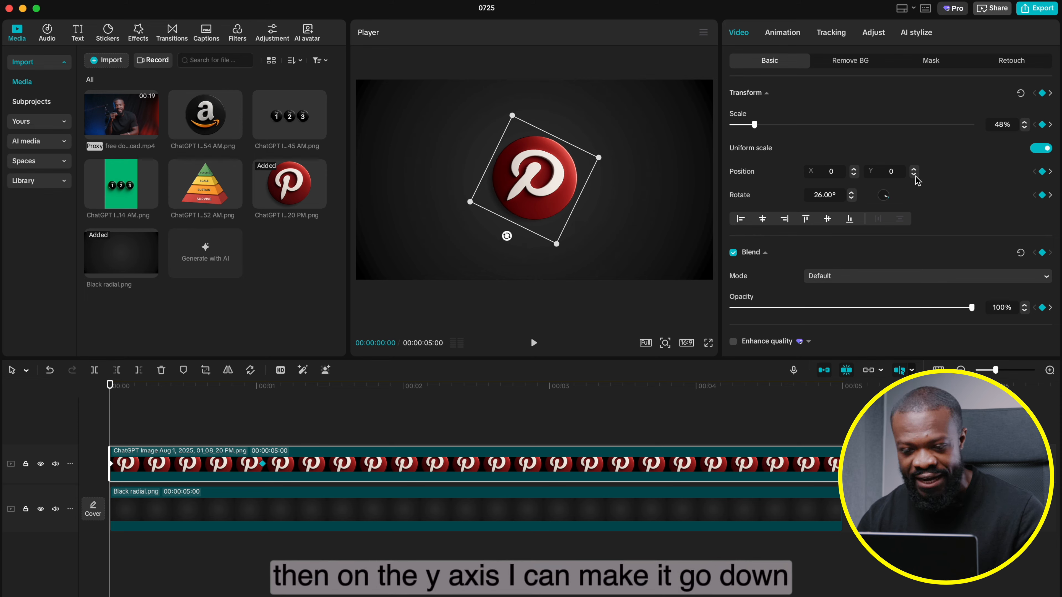
{"action": "left_click", "coordinate": [914, 175]}
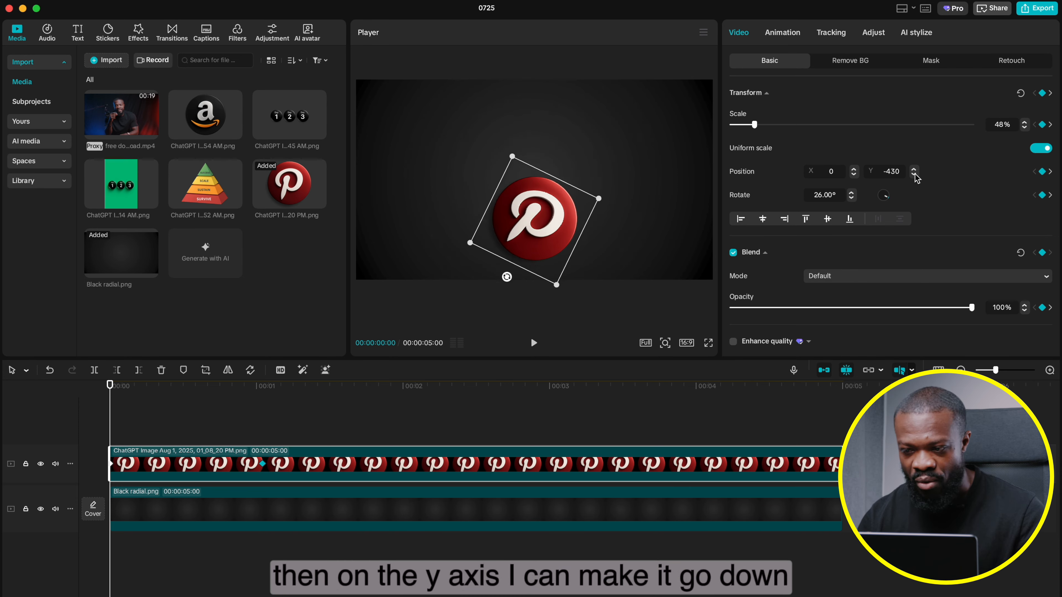
{"action": "left_click_drag", "start_coordinate": [915, 175], "coordinate": [915, 174]}
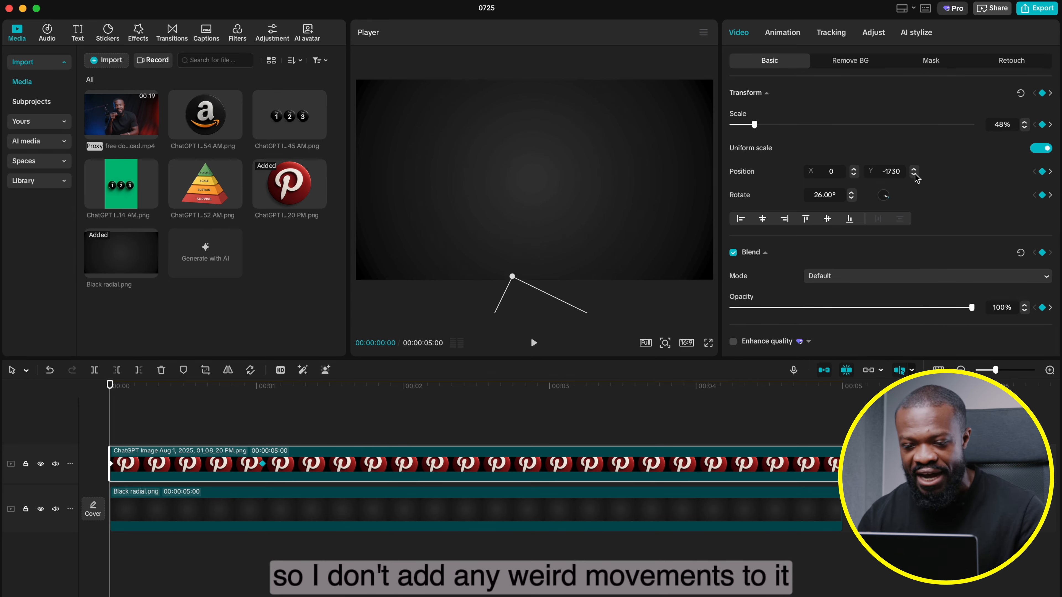
Step: Play the logo's entry animation from the start of the timeline
{"action": "left_click", "coordinate": [125, 419]}
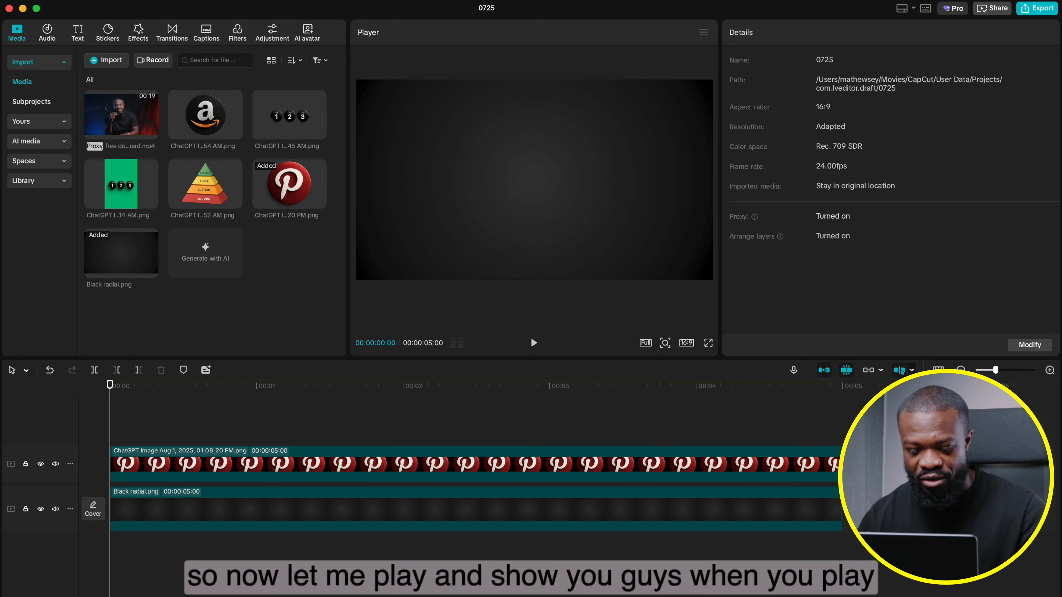
{"action": "left_click", "coordinate": [102, 416]}
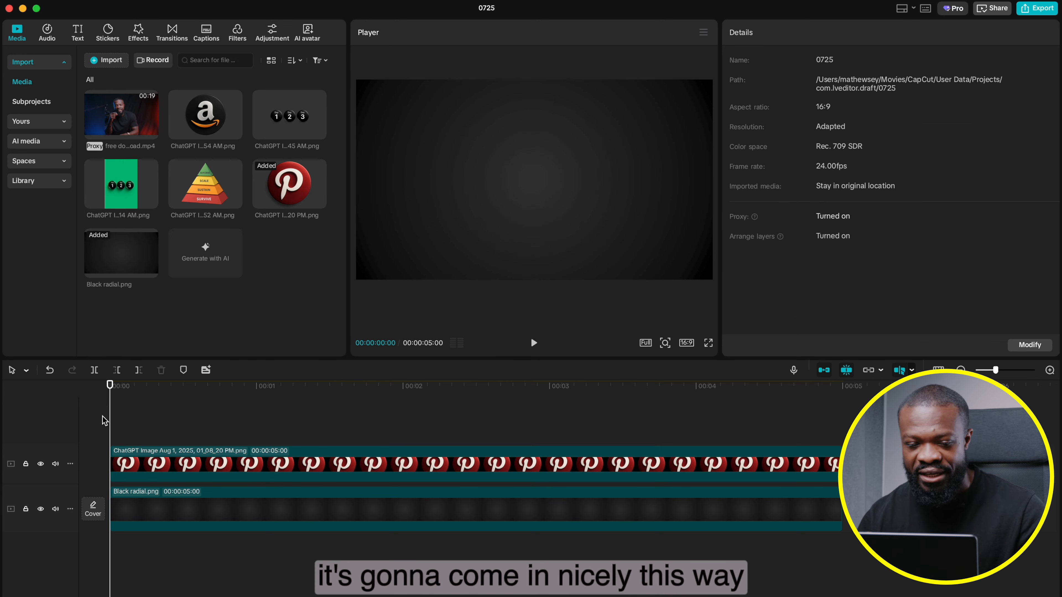
{"action": "key", "text": "space"}
{"action": "key", "text": "space"}
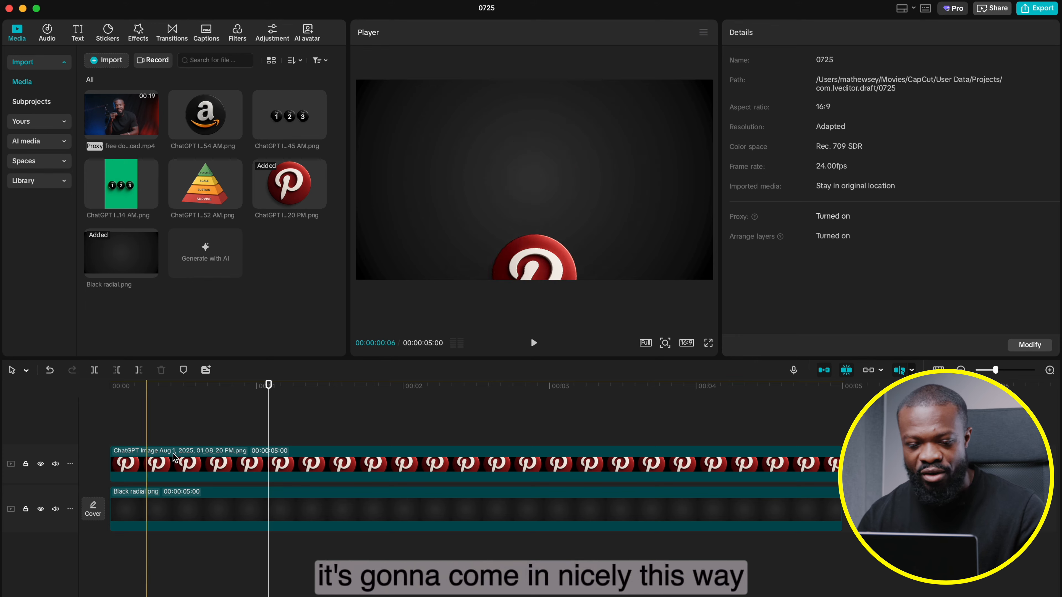
Step: Apply the Cubic Out preset curve to the logo's entry keyframes
{"action": "left_click", "coordinate": [187, 468]}
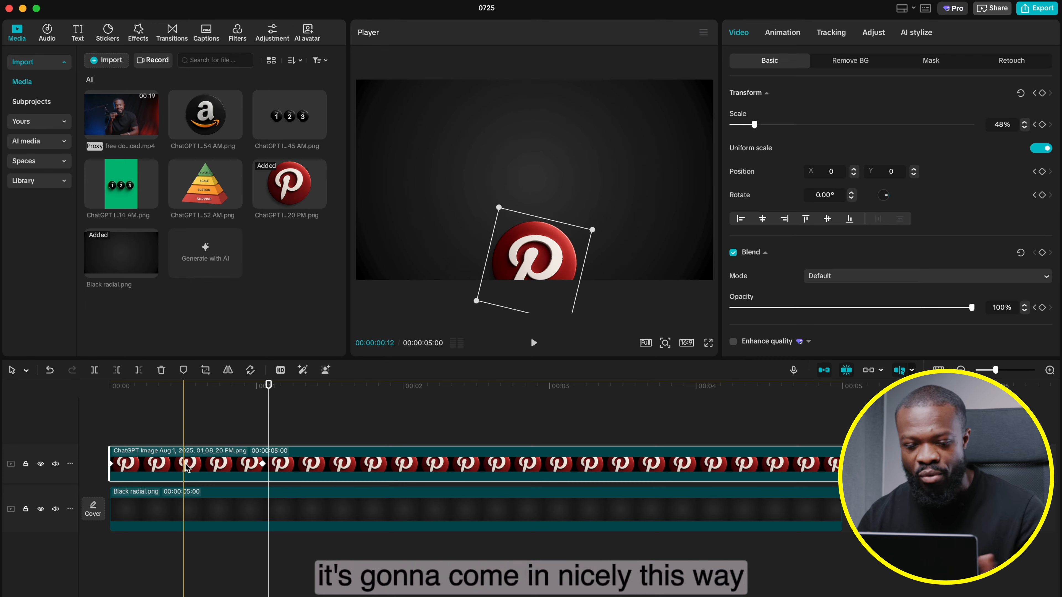
{"action": "right_click", "coordinate": [262, 464]}
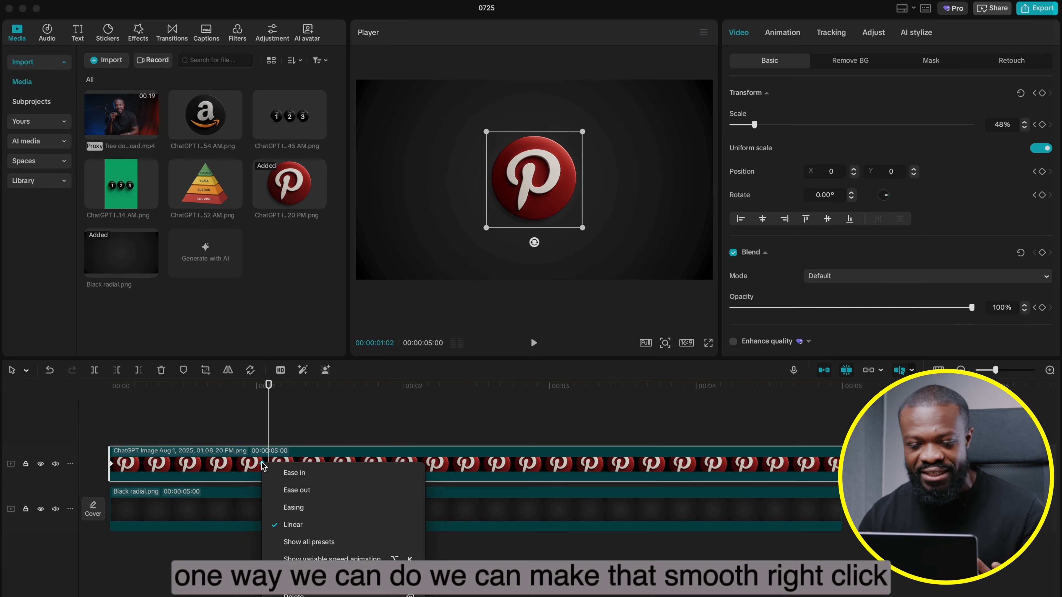
{"action": "left_click", "coordinate": [307, 543]}
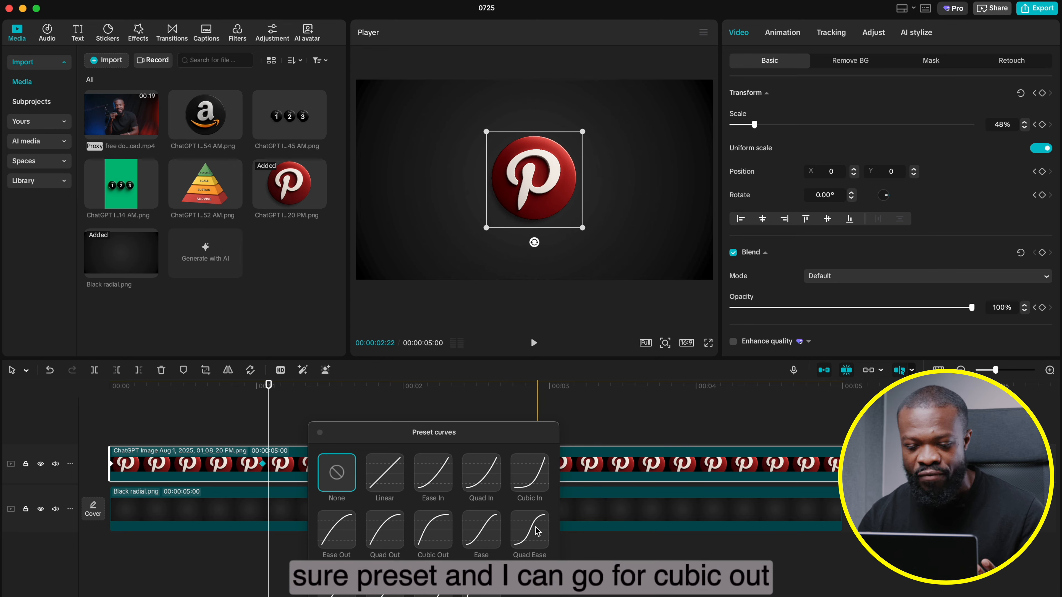
{"action": "left_click", "coordinate": [426, 533]}
Step: Replay the entry several times from the start to review its Cubic Out easing
{"action": "left_click", "coordinate": [84, 412]}
{"action": "key", "text": "space"}
{"action": "left_click", "coordinate": [84, 412]}
{"action": "key", "text": "space"}
{"action": "left_click", "coordinate": [84, 412]}
{"action": "key", "text": "space"}
{"action": "key", "text": "space"}
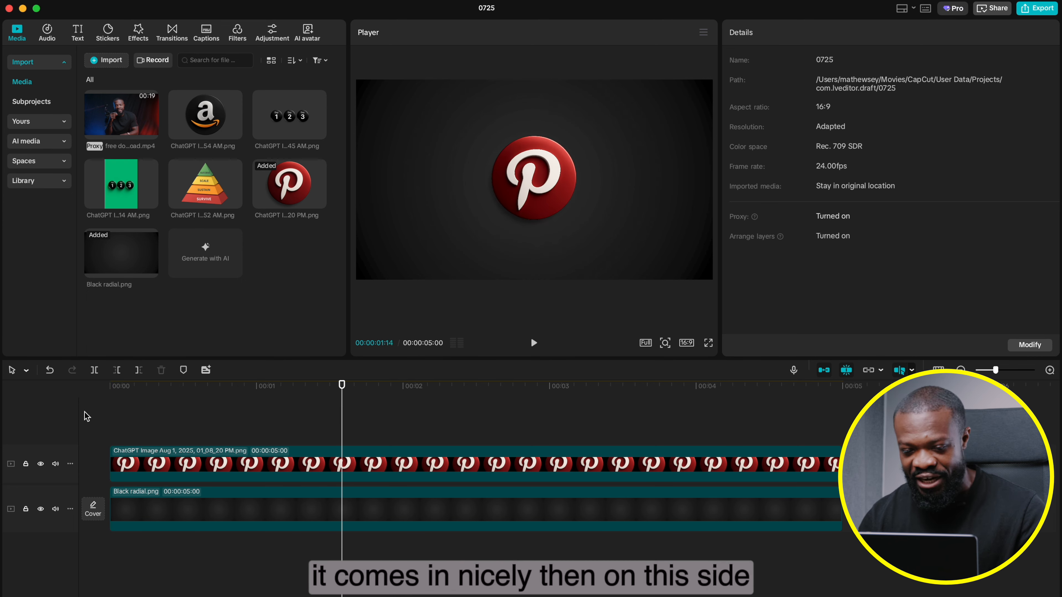
Step: Shorten the Pinterest logo clip to 00:00:03:07 and add Transform and Blend keyframes at 00:00:02:09
{"action": "left_click", "coordinate": [458, 386]}
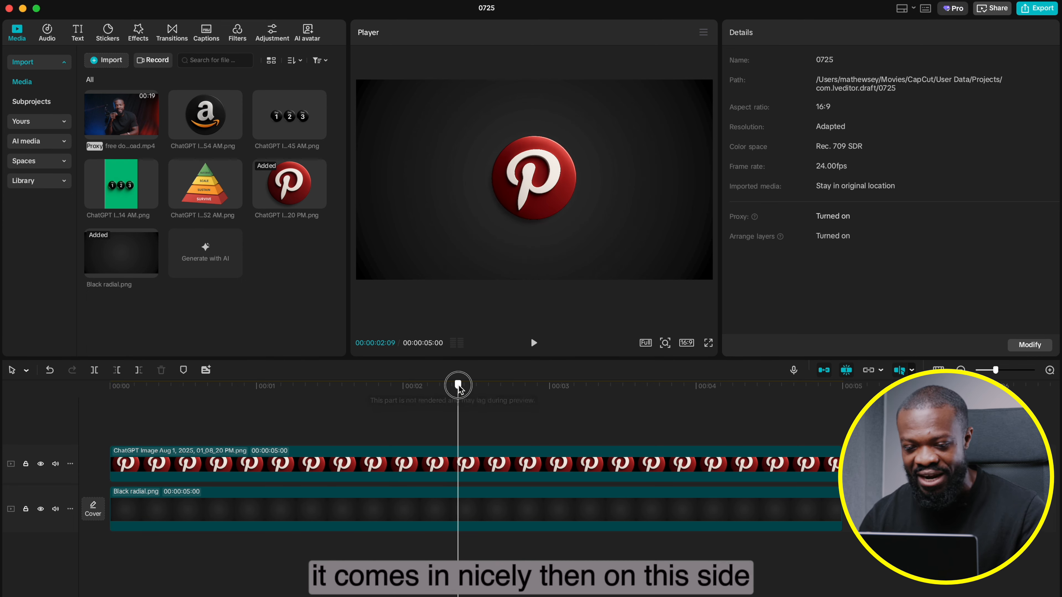
{"action": "left_click", "coordinate": [841, 465]}
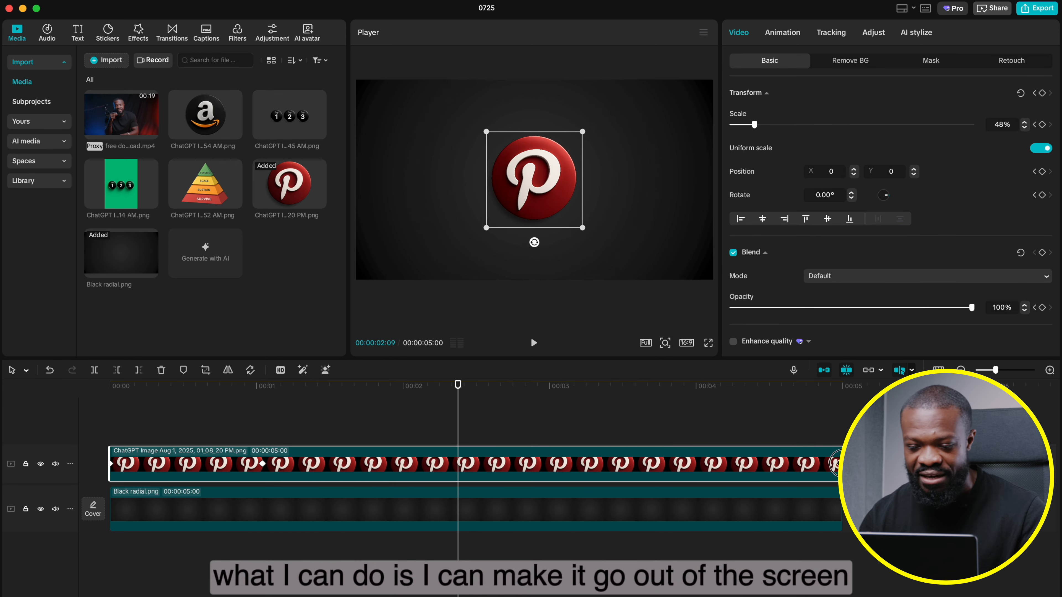
{"action": "left_click_drag", "start_coordinate": [835, 464], "coordinate": [593, 464]}
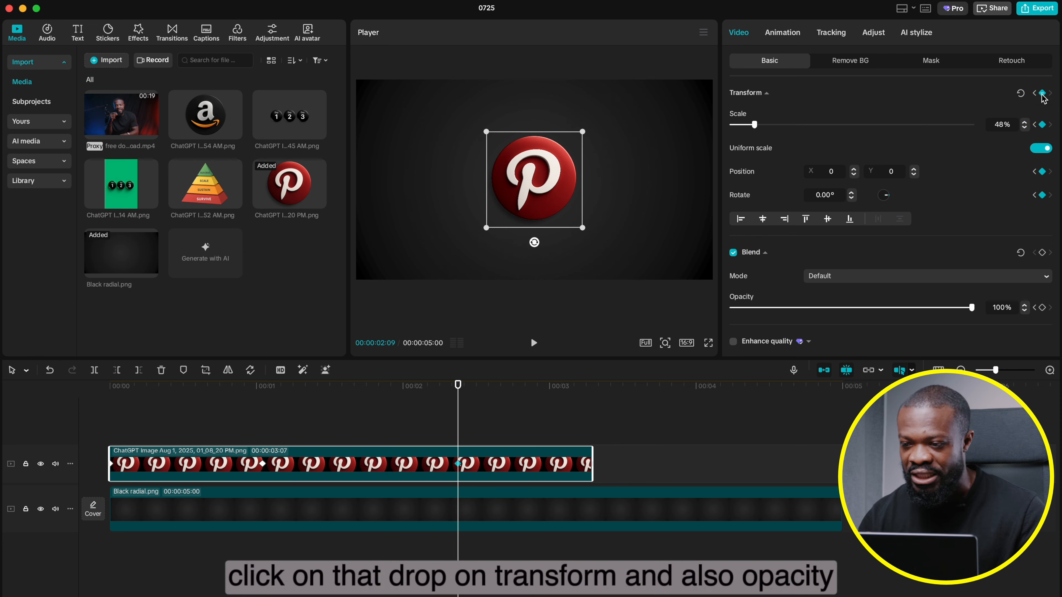
{"action": "left_click", "coordinate": [1042, 252]}
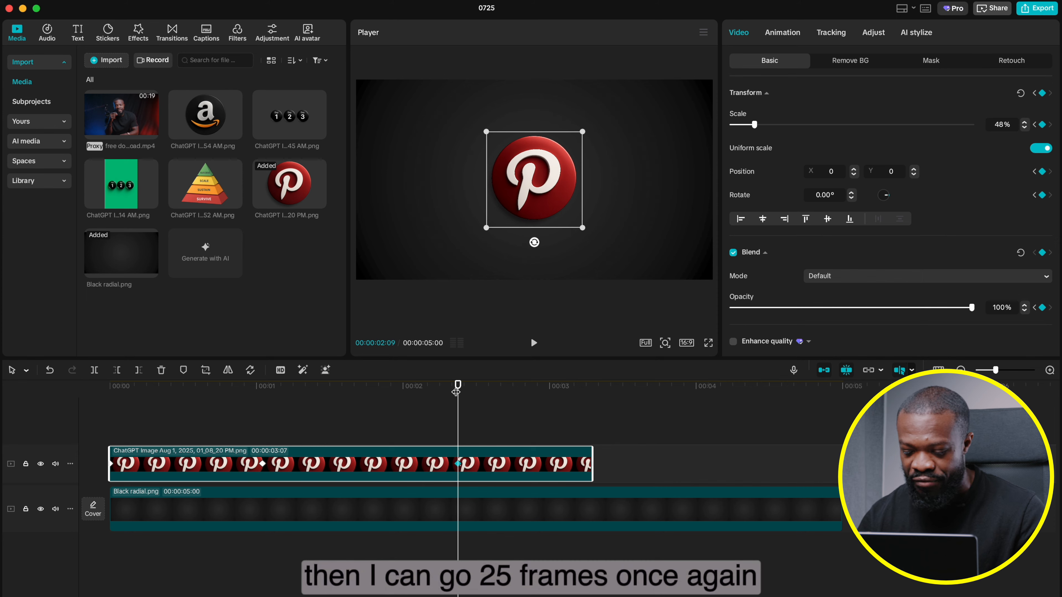
Step: Add Transform and Blend keyframes to the logo at 00:00:03:06, with rotation 20° and Y position -1760
{"action": "left_click_drag", "start_coordinate": [456, 391], "coordinate": [588, 434]}
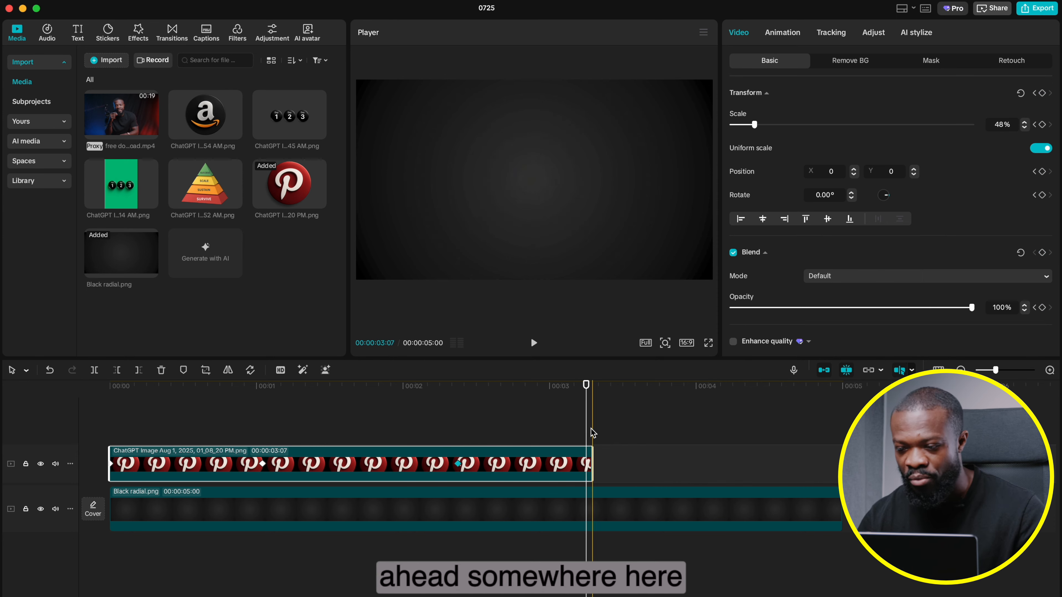
{"action": "left_click", "coordinate": [1042, 93]}
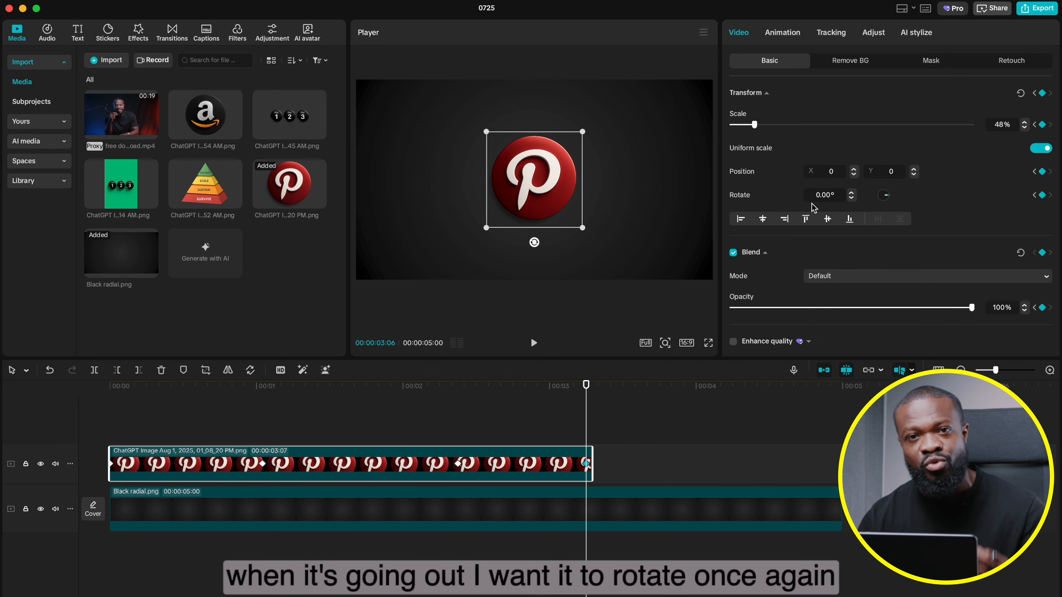
{"action": "left_click", "coordinate": [814, 197]}
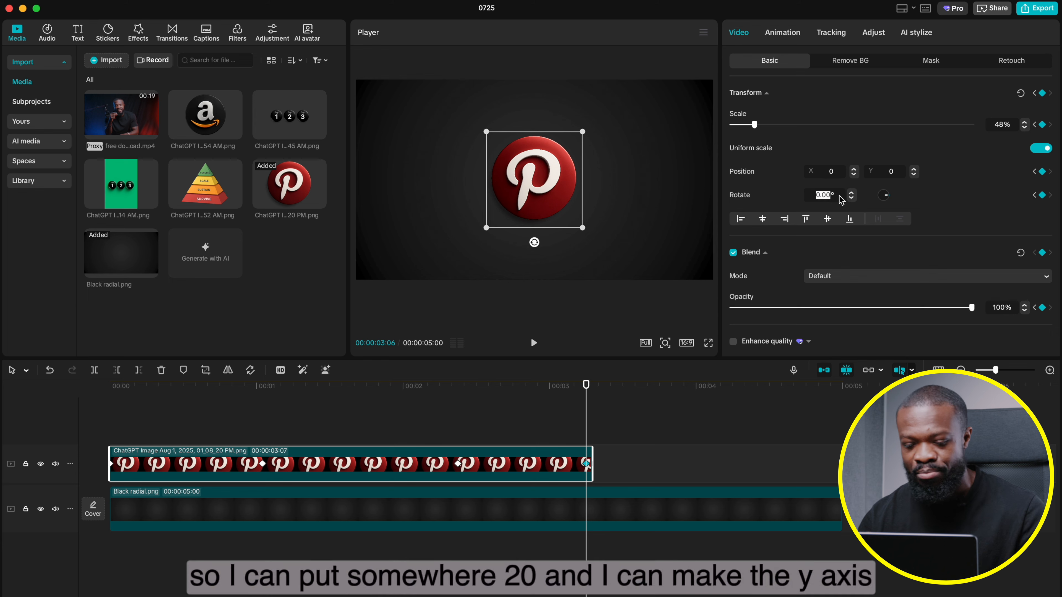
{"action": "type", "text": "20"}
{"action": "key", "text": "Return"}
{"action": "left_click_drag", "start_coordinate": [914, 174], "coordinate": [914, 174]}
Step: Apply the Cubic In preset curve between the logo's last two keyframes and close the preset curves
{"action": "right_click", "coordinate": [522, 464]}
{"action": "left_click", "coordinate": [576, 502]}
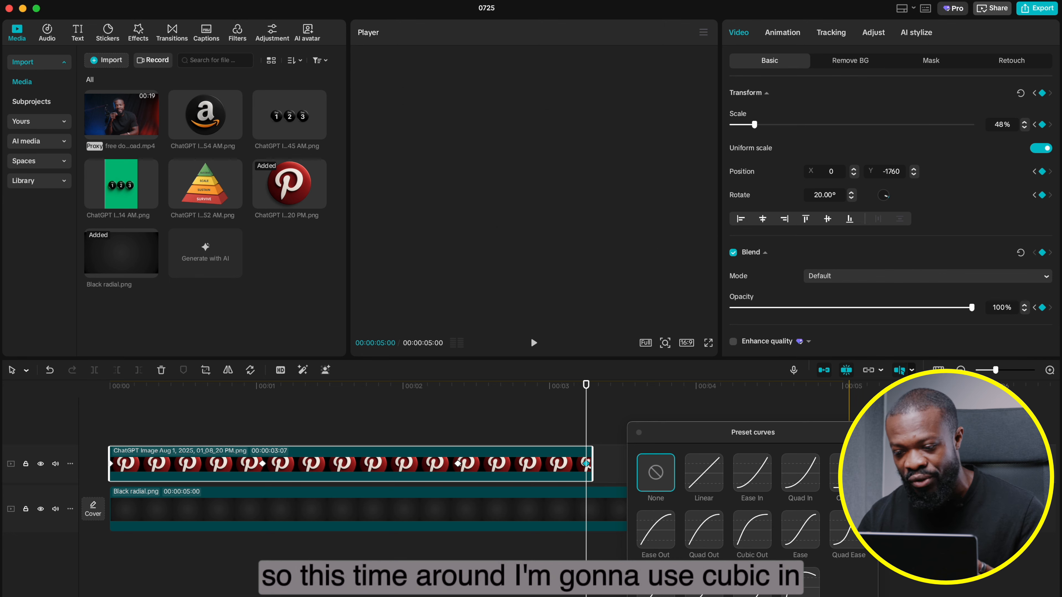
{"action": "left_click", "coordinate": [849, 473]}
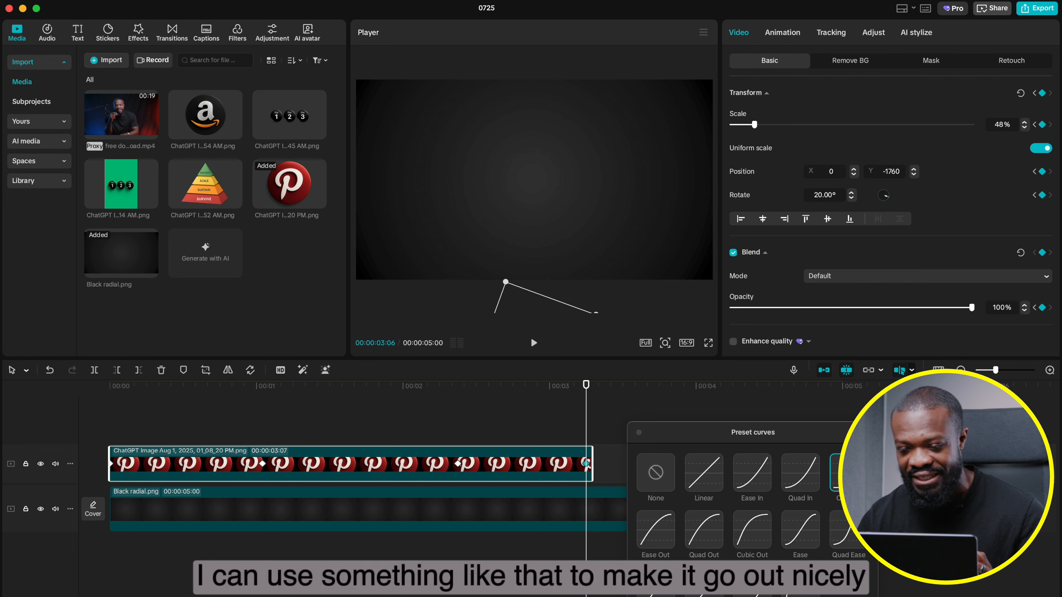
{"action": "left_click", "coordinate": [638, 433]}
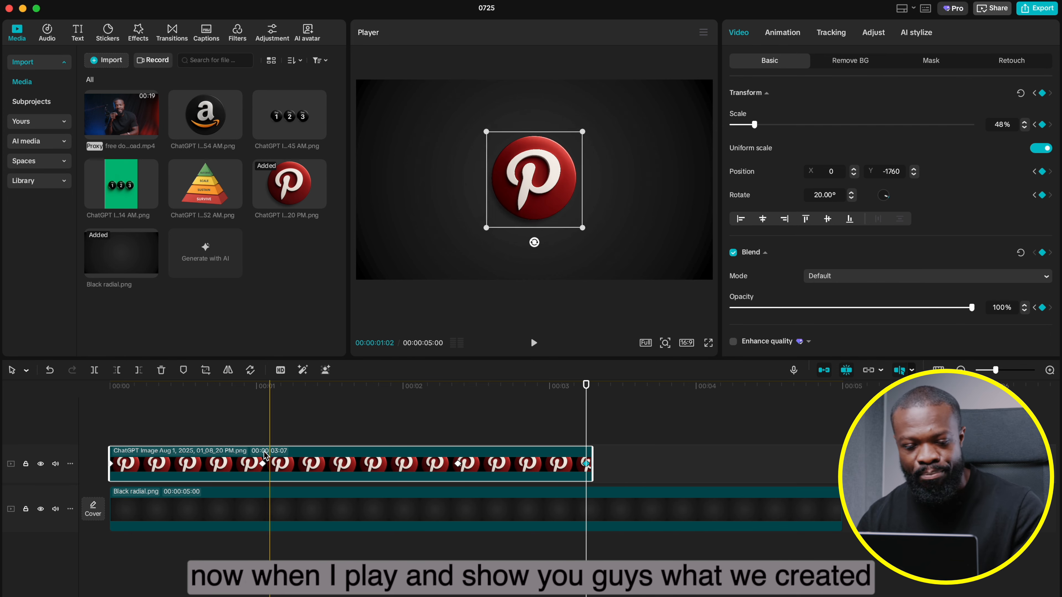
Step: Play the whole logo animation from the start to review how it enters and exits
{"action": "left_click", "coordinate": [100, 434]}
{"action": "key", "text": "space"}
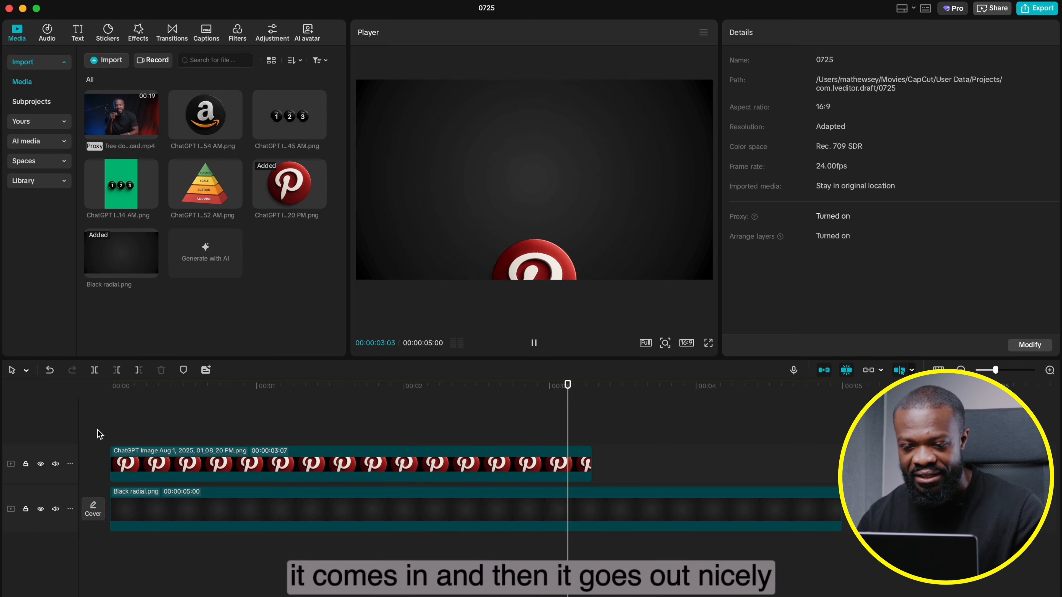
{"action": "left_click", "coordinate": [100, 434]}
{"action": "key", "text": "space"}
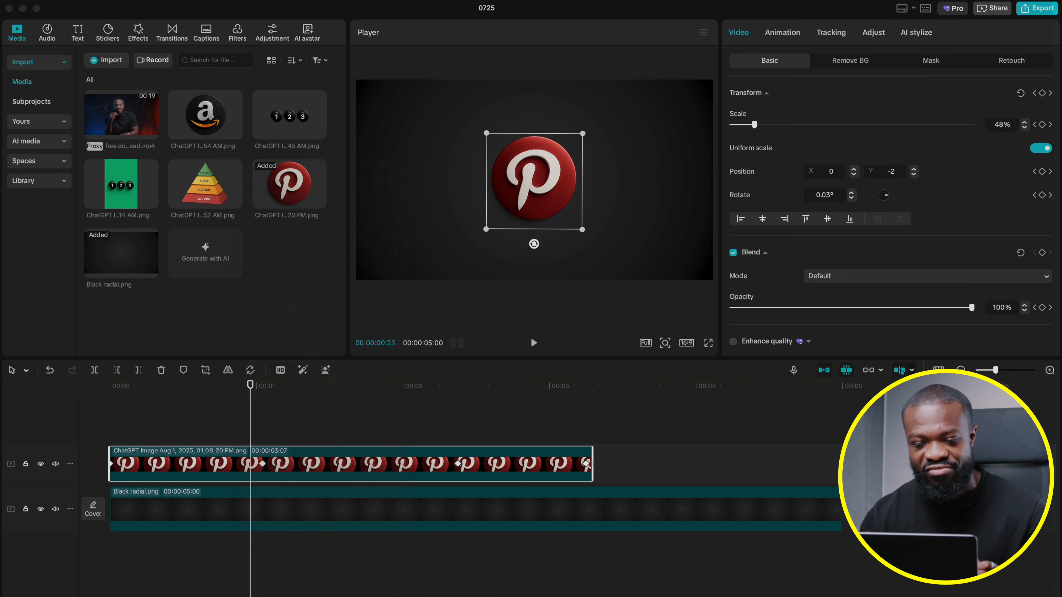
Step: Turn the Pinterest logo clip into a compound clip and enable Motion blur on it
{"action": "right_click", "coordinate": [236, 463]}
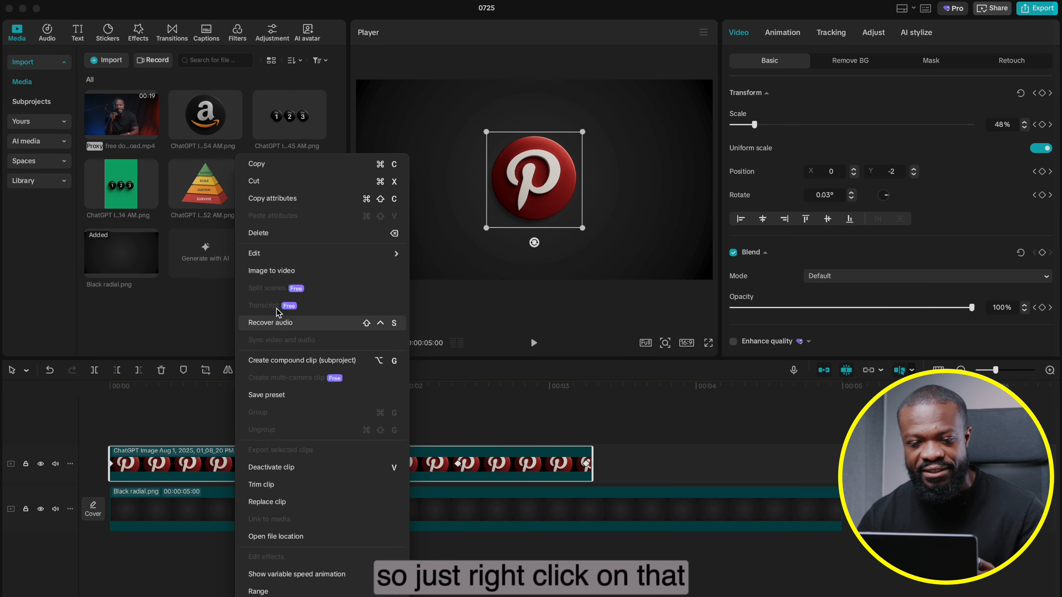
{"action": "left_click", "coordinate": [286, 361]}
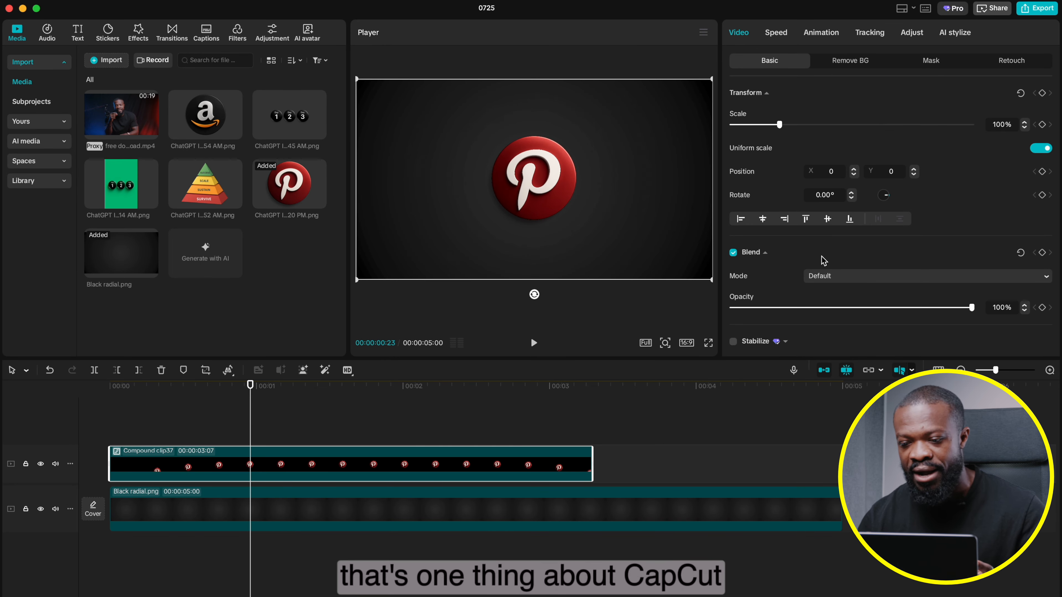
{"action": "scroll", "coordinate": [822, 260], "scroll_direction": "down", "scroll_amount": 5}
{"action": "left_click", "coordinate": [733, 330]}
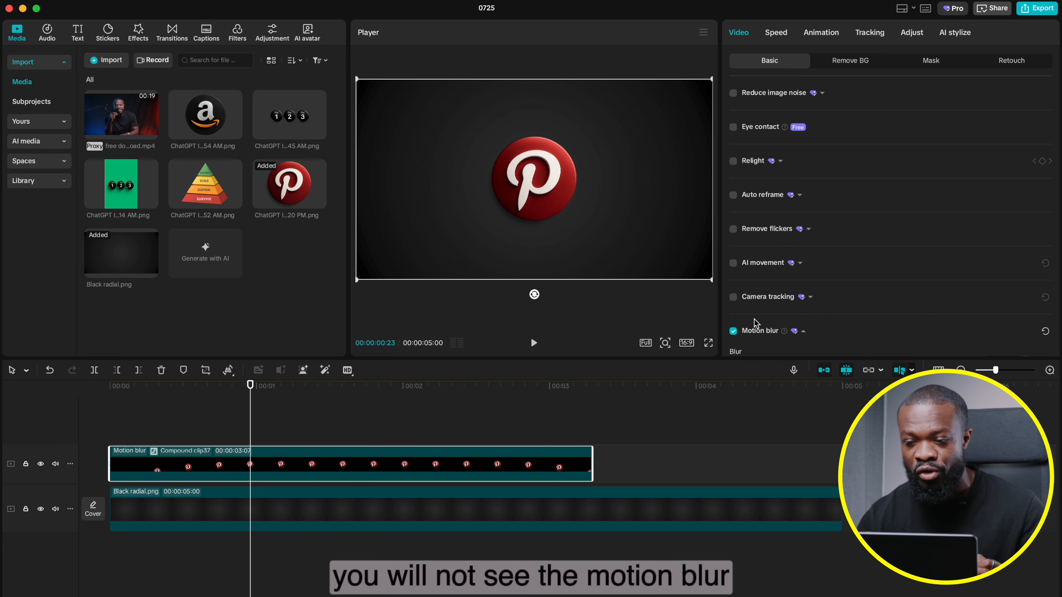
Step: Set the compound clip's Motion blur to Blur 48 and Blend 84
{"action": "scroll", "coordinate": [885, 340], "scroll_direction": "down", "scroll_amount": 3}
{"action": "left_click_drag", "start_coordinate": [922, 254], "coordinate": [847, 257]}
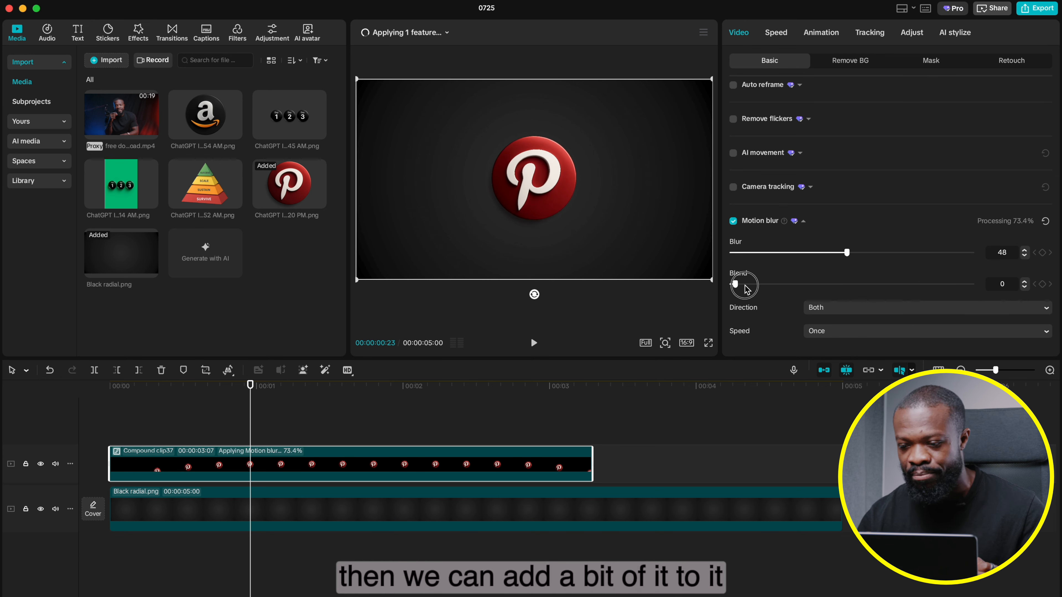
{"action": "left_click_drag", "start_coordinate": [733, 287], "coordinate": [925, 300]}
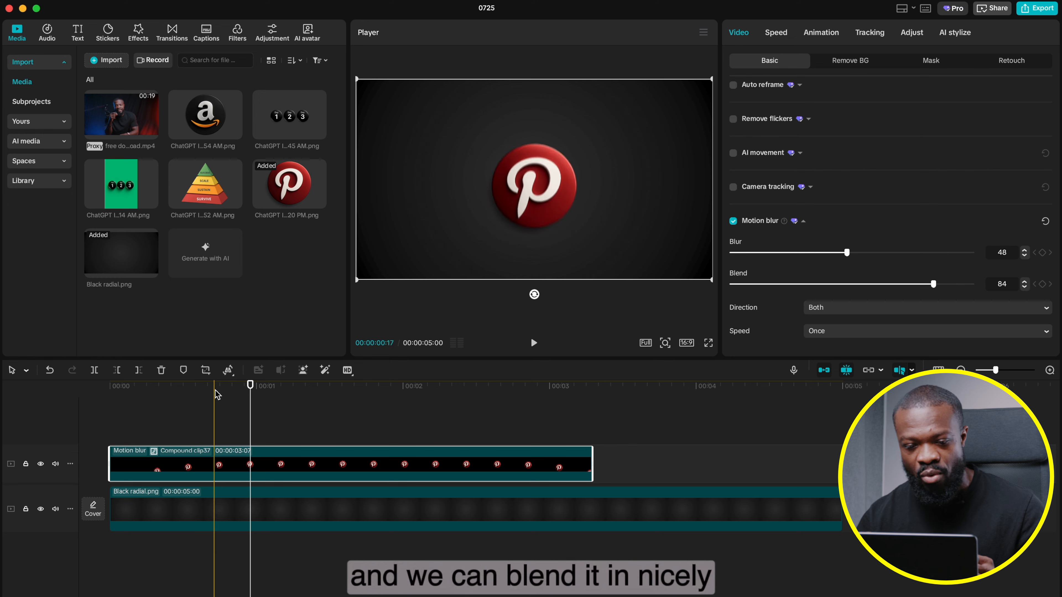
Step: Compare the logo at 00:00:00:10 with Motion blur off and on, and play the animation from the start
{"action": "left_click", "coordinate": [170, 389]}
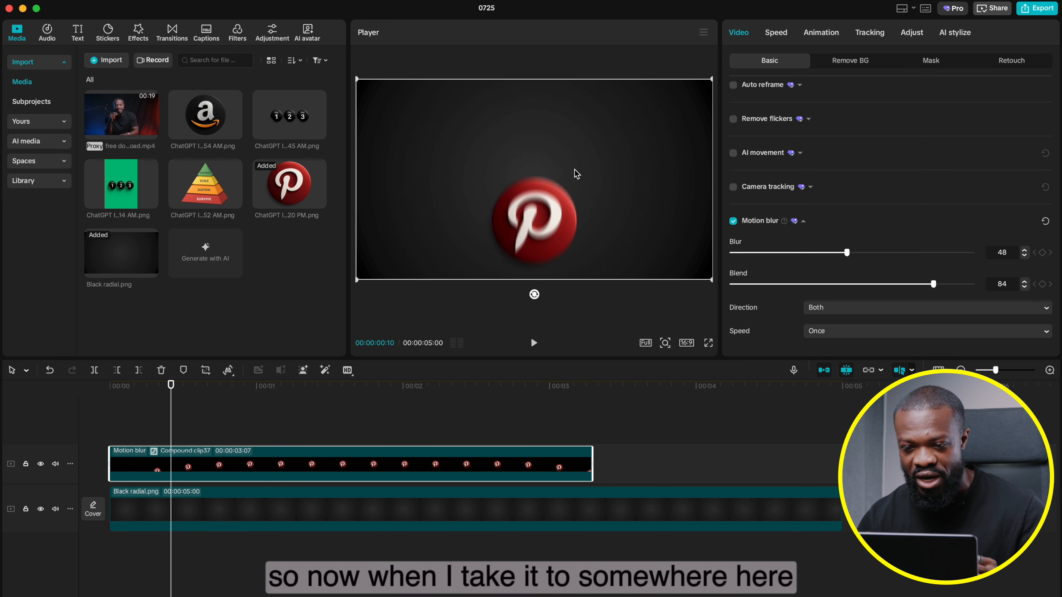
{"action": "left_click", "coordinate": [734, 221]}
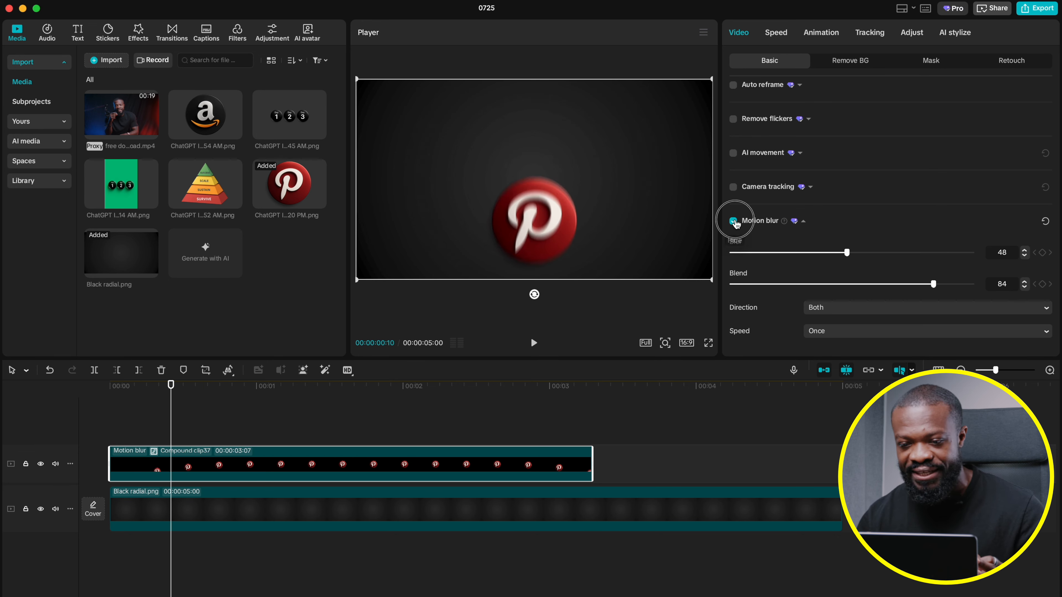
{"action": "left_click", "coordinate": [734, 221]}
{"action": "left_click", "coordinate": [734, 222]}
{"action": "left_click", "coordinate": [734, 221]}
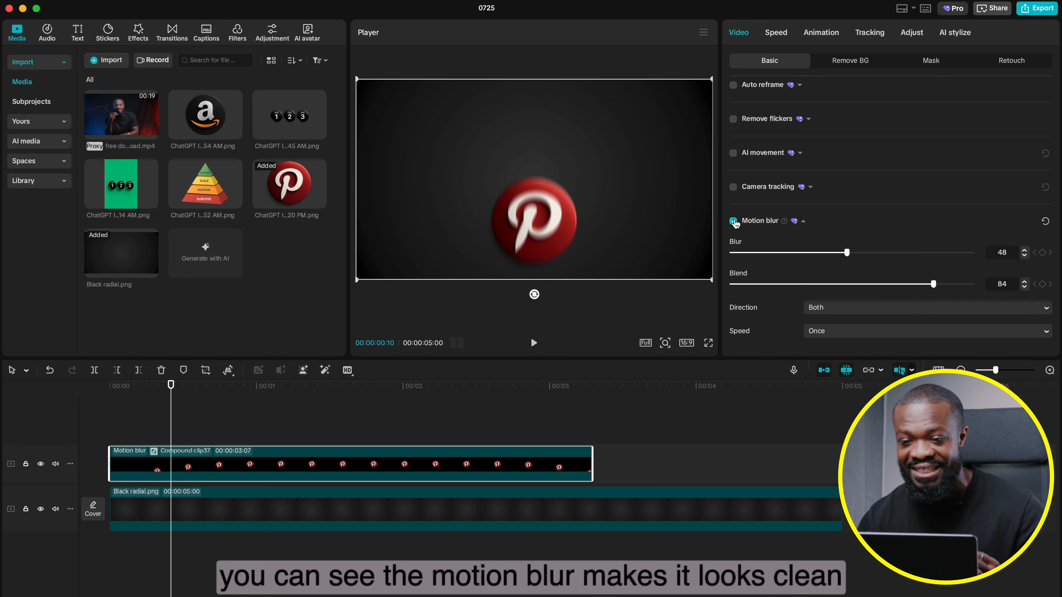
{"action": "left_click", "coordinate": [112, 393]}
{"action": "key", "text": "space"}
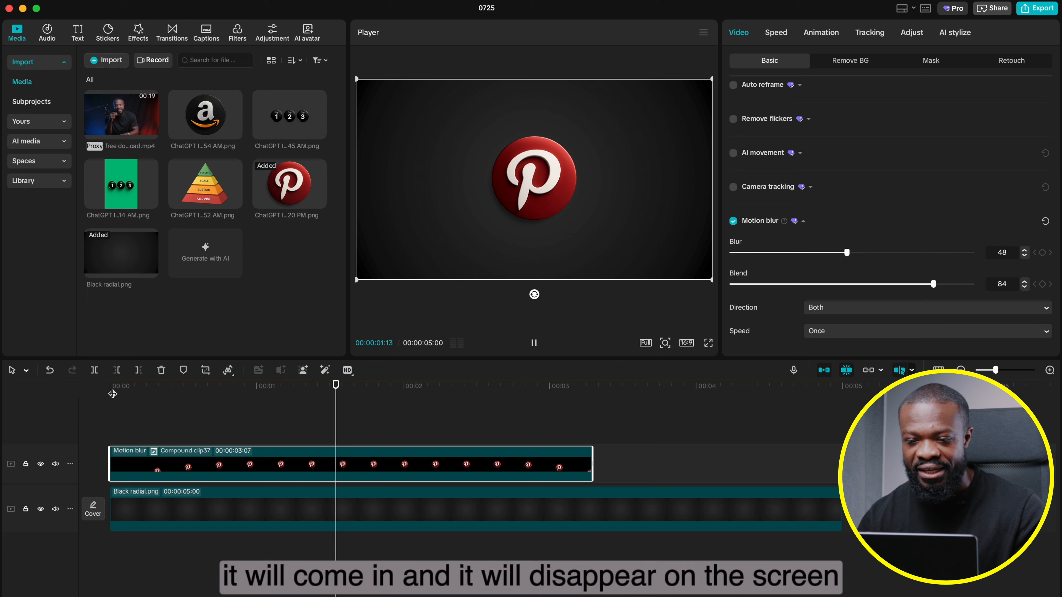